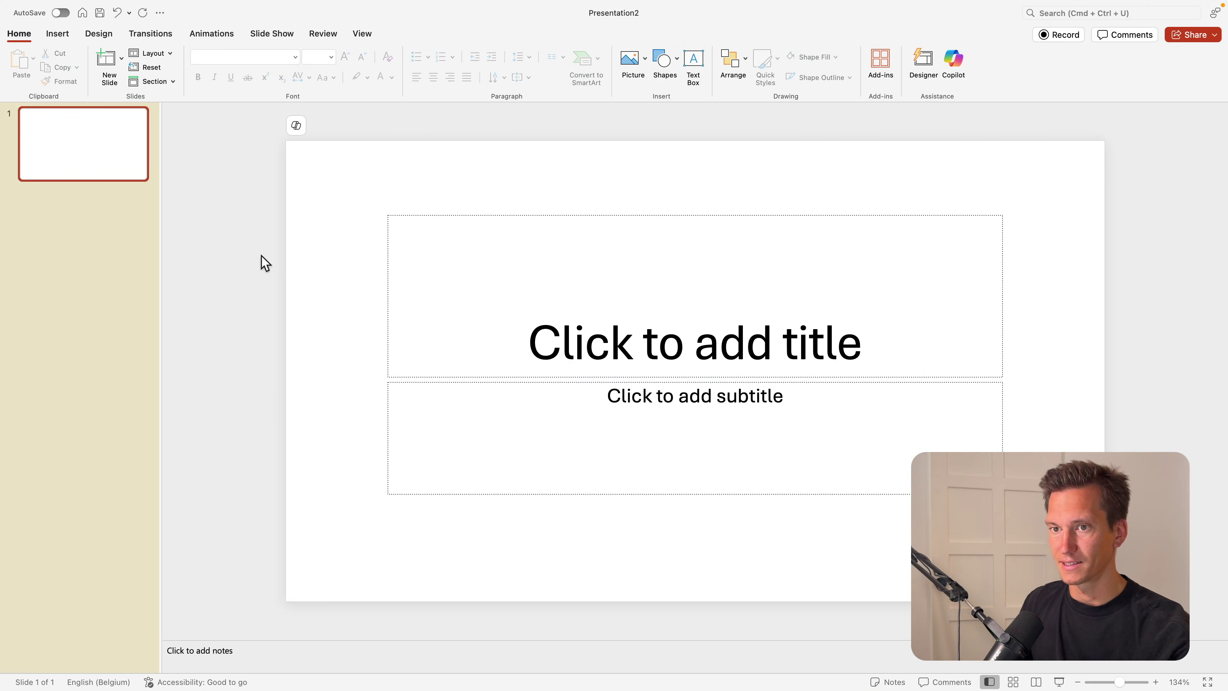
# Step: Switch slide 1 to the Blank layout and apply the 01 Bright Blue colour scheme
pyautogui.click(163, 56)
pyautogui.click(217, 152)
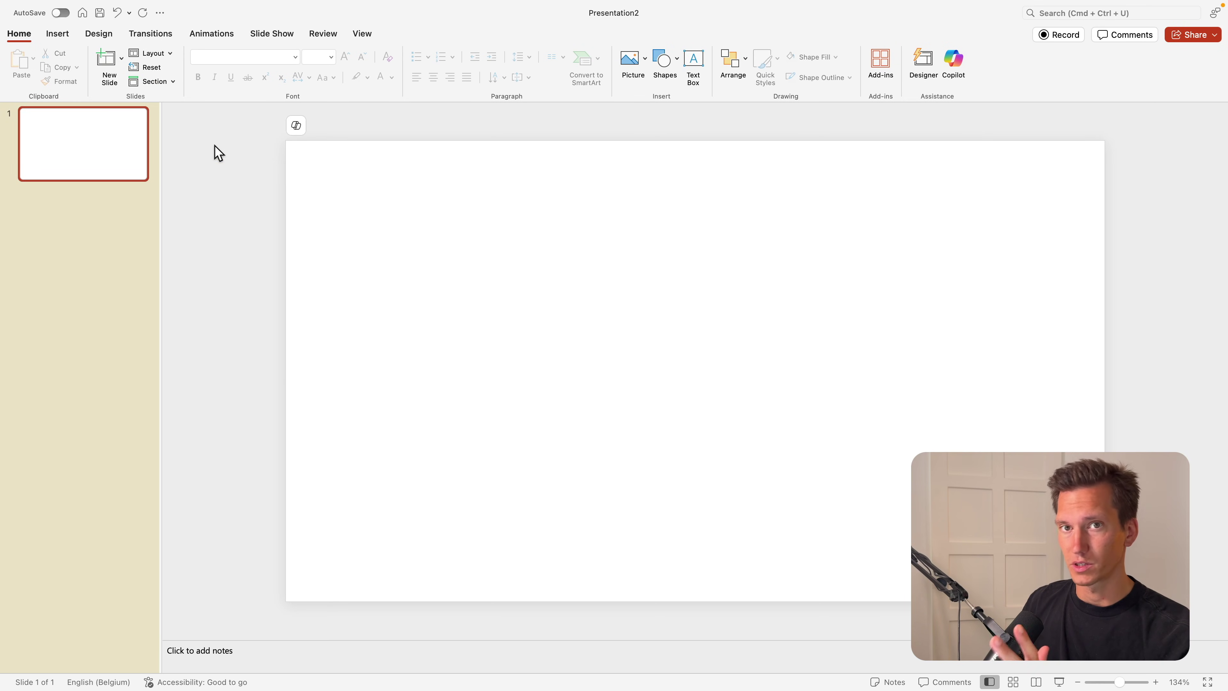
pyautogui.click(101, 35)
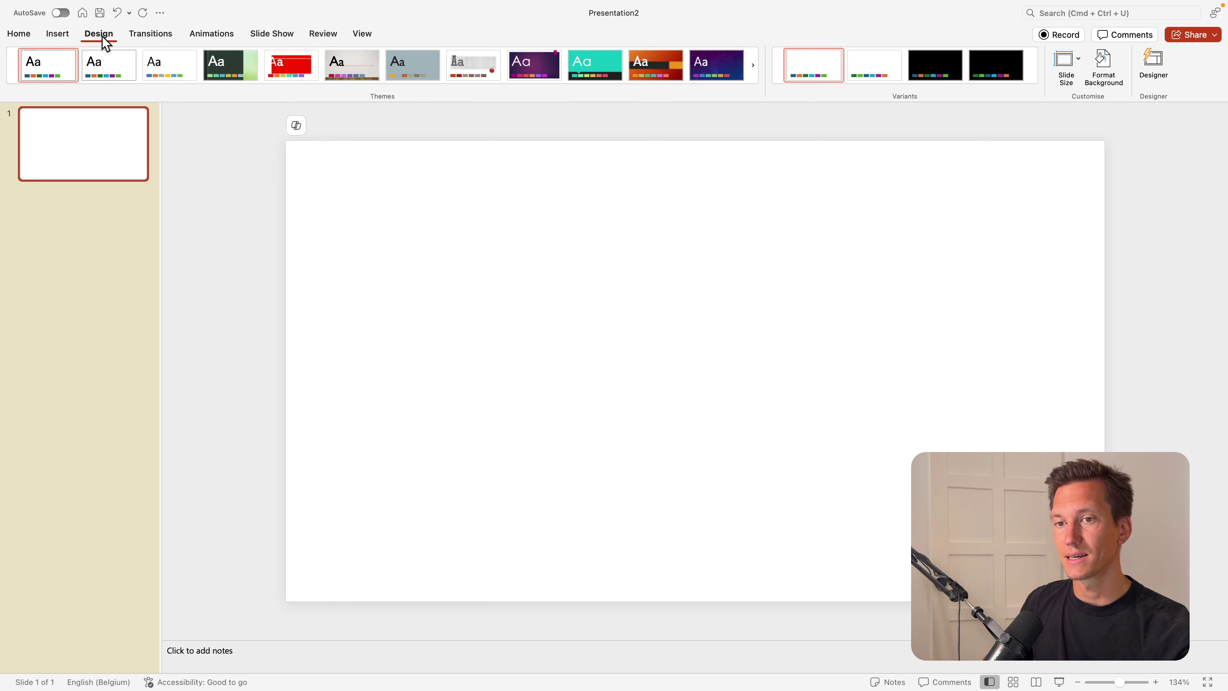
pyautogui.click(904, 87)
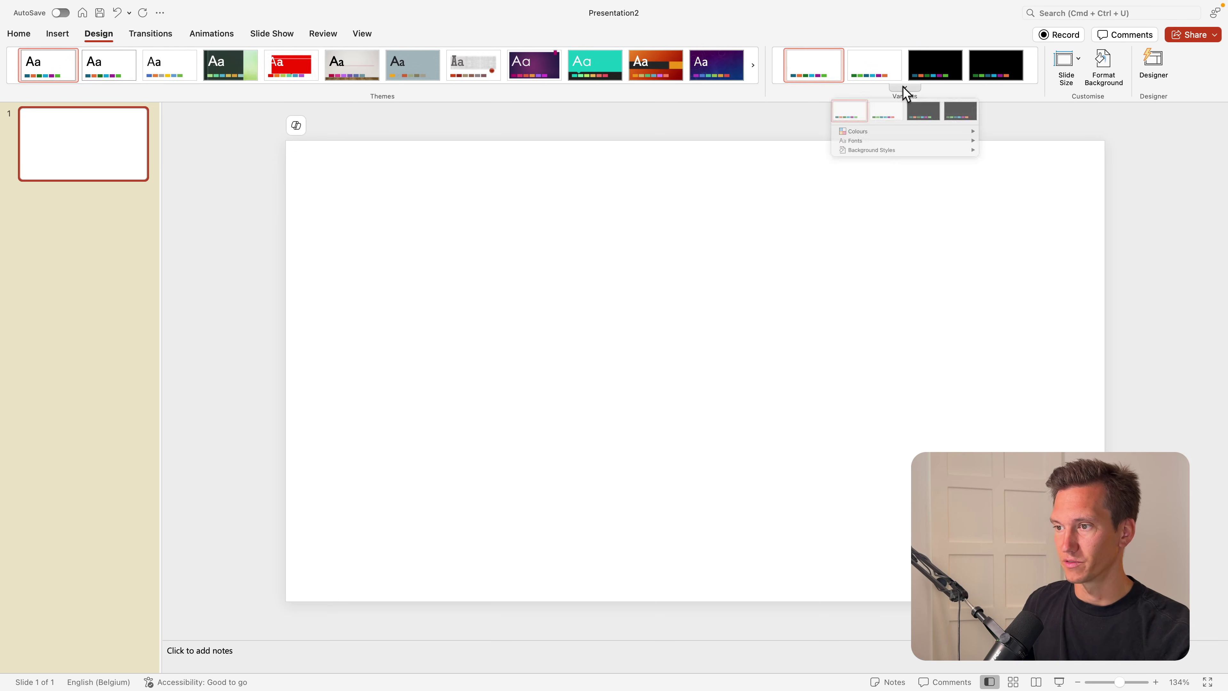
pyautogui.moveTo(938, 156)
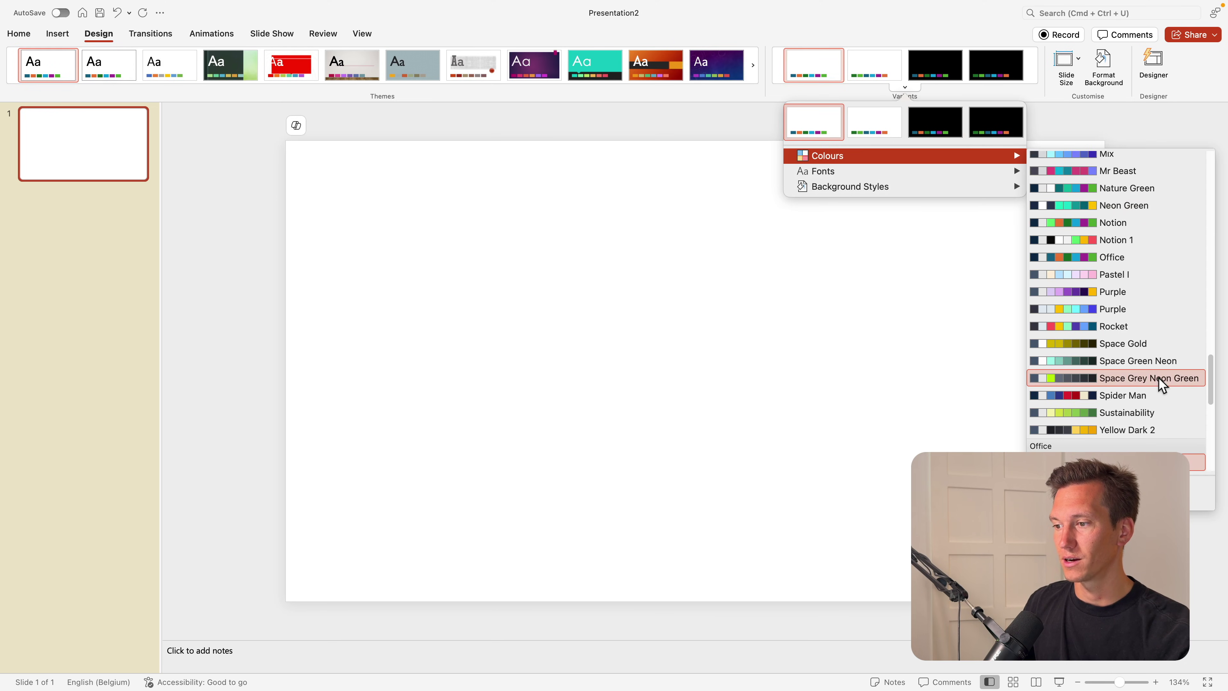
pyautogui.scroll(15, 1159, 378)
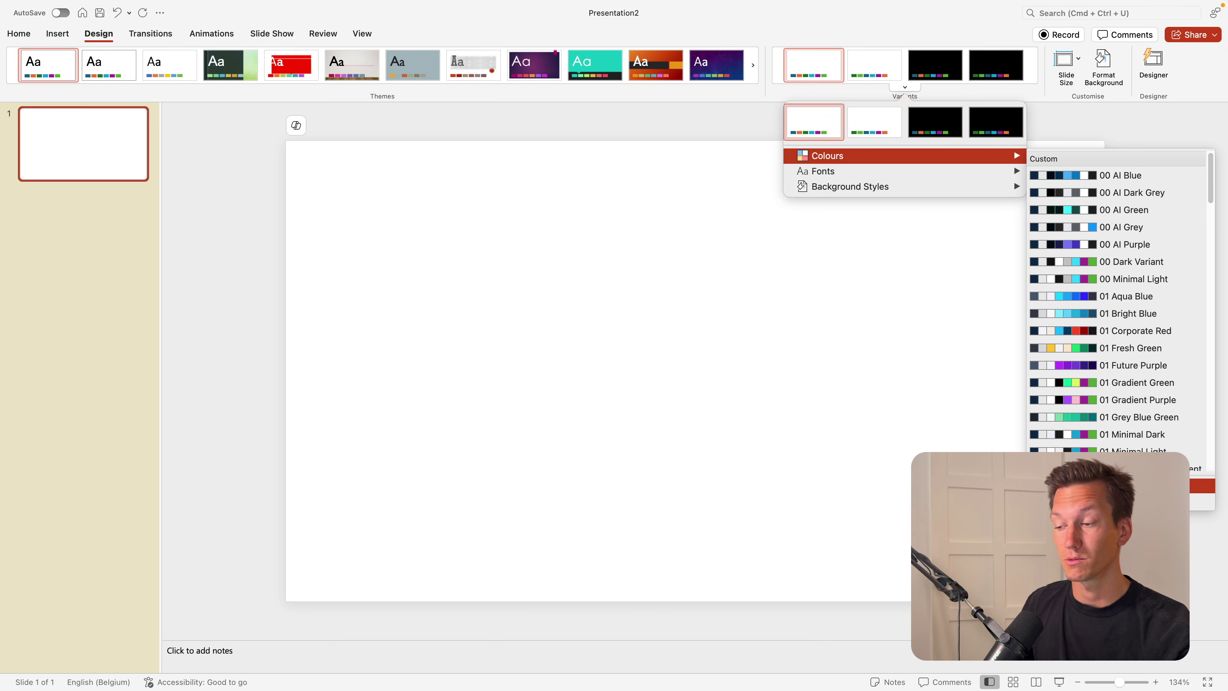
pyautogui.click(1122, 317)
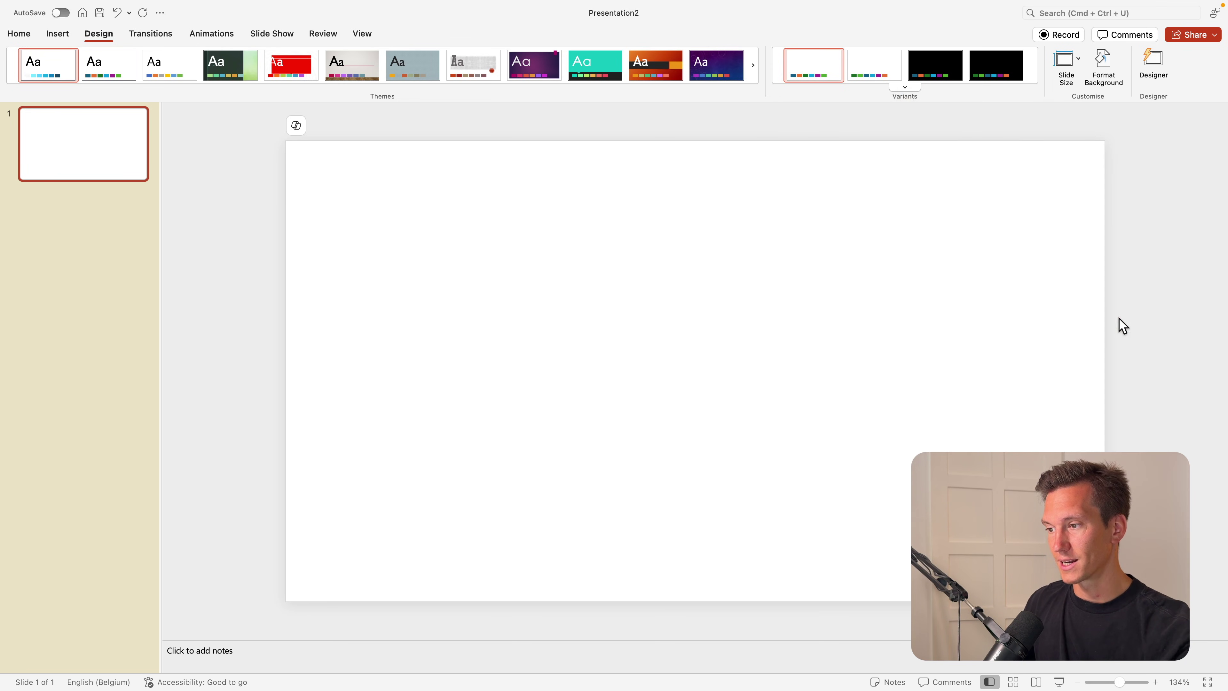
pyautogui.click(19, 34)
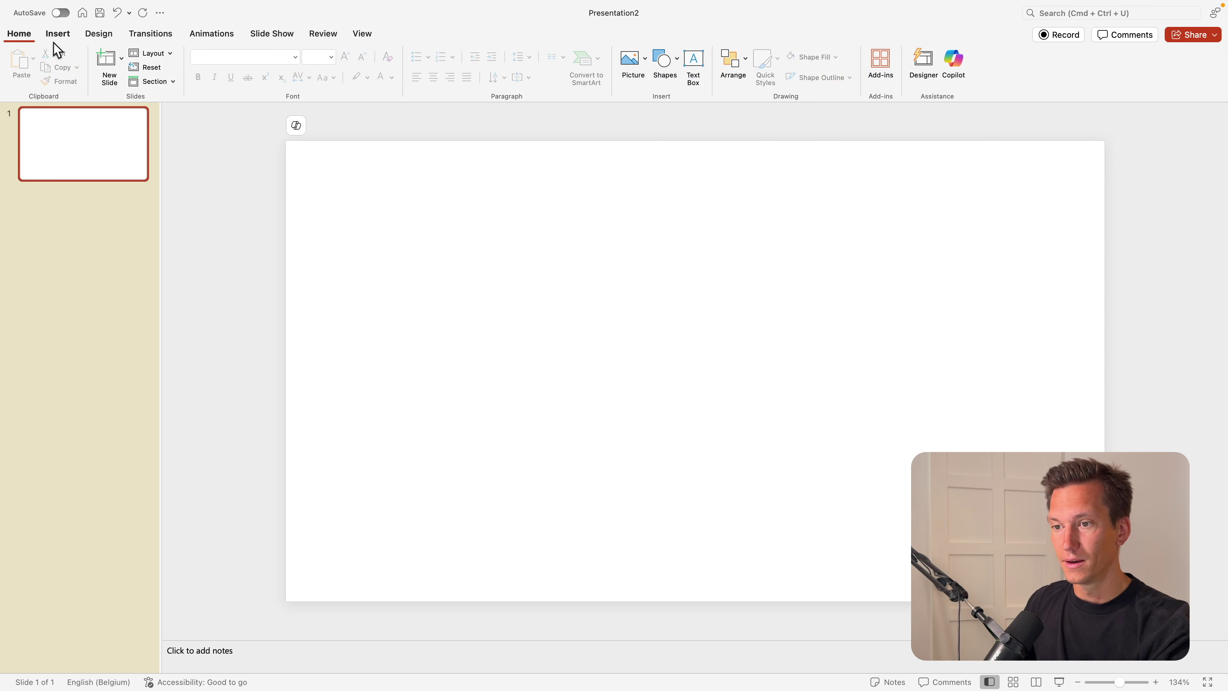
# Step: Give the slide background a gradient fill
pyautogui.rightClick(431, 298)
pyautogui.click(525, 489)
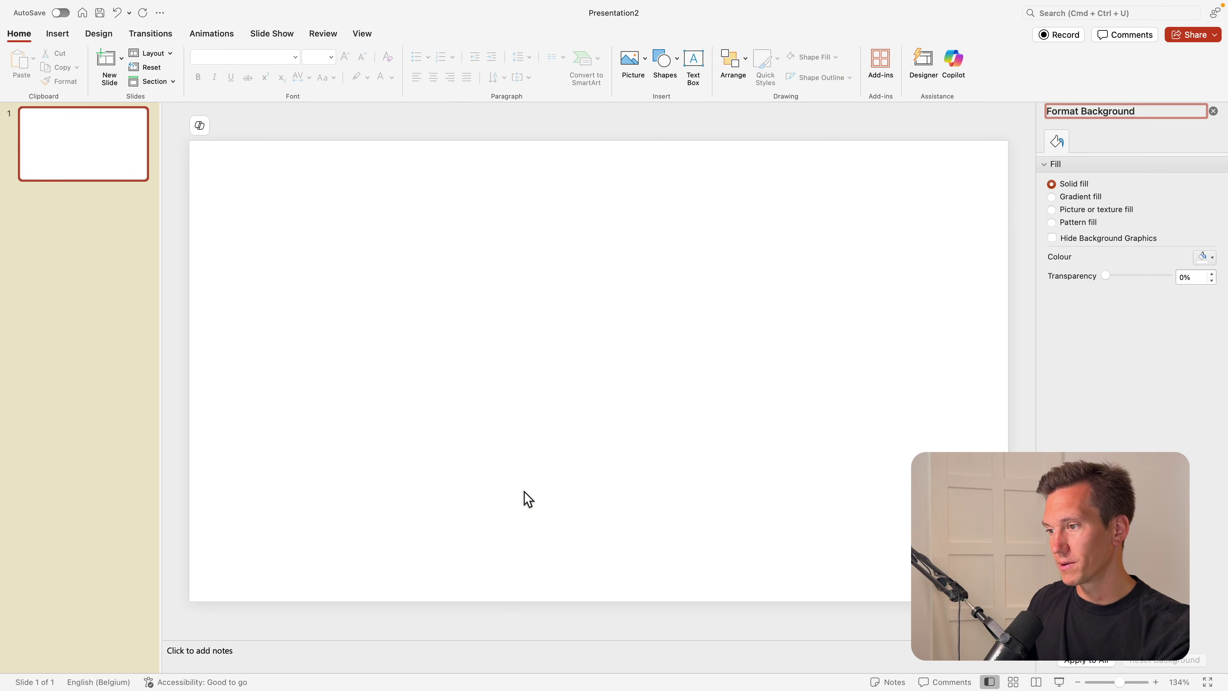
pyautogui.click(1074, 199)
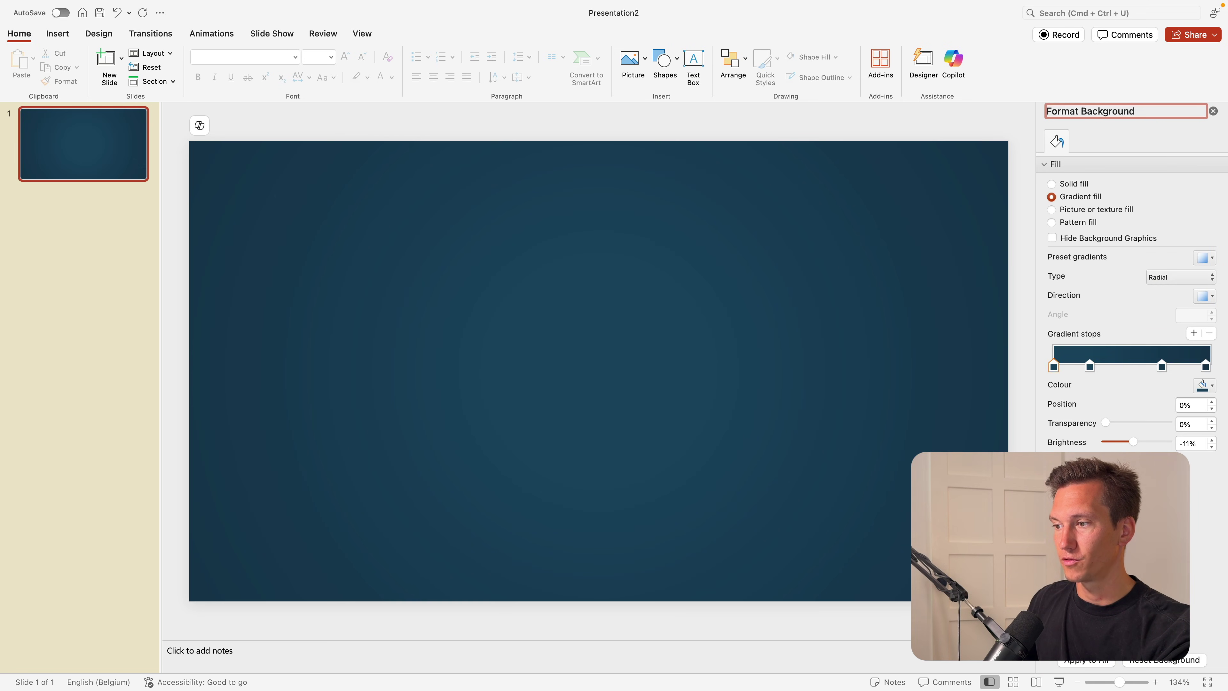
pyautogui.click(1206, 258)
pyautogui.click(1210, 257)
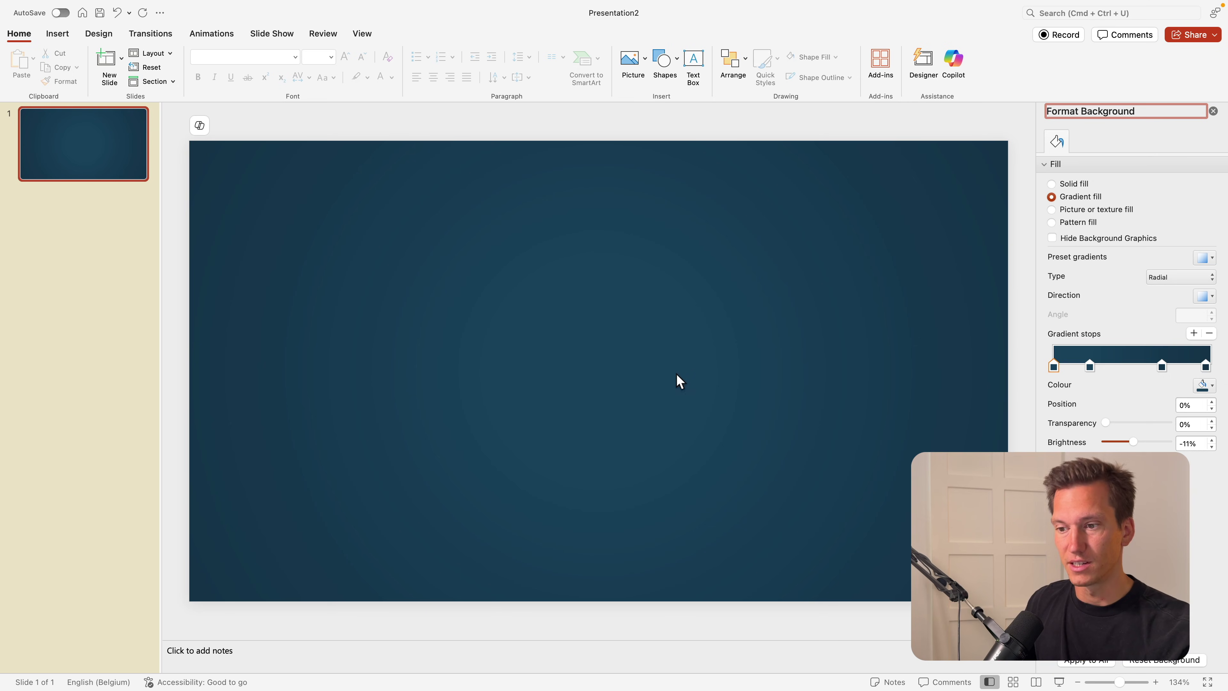
# Step: Draw a tall, slightly rounded rectangle card with no outline and a blue fill
pyautogui.click(674, 69)
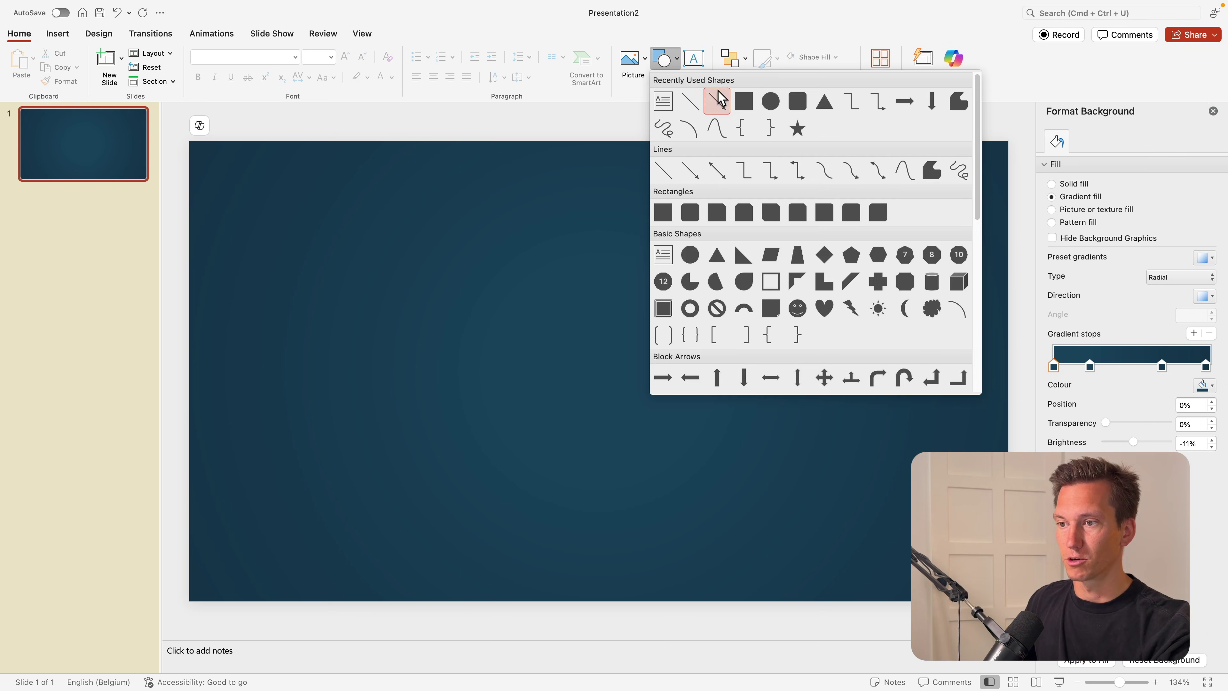
pyautogui.click(798, 103)
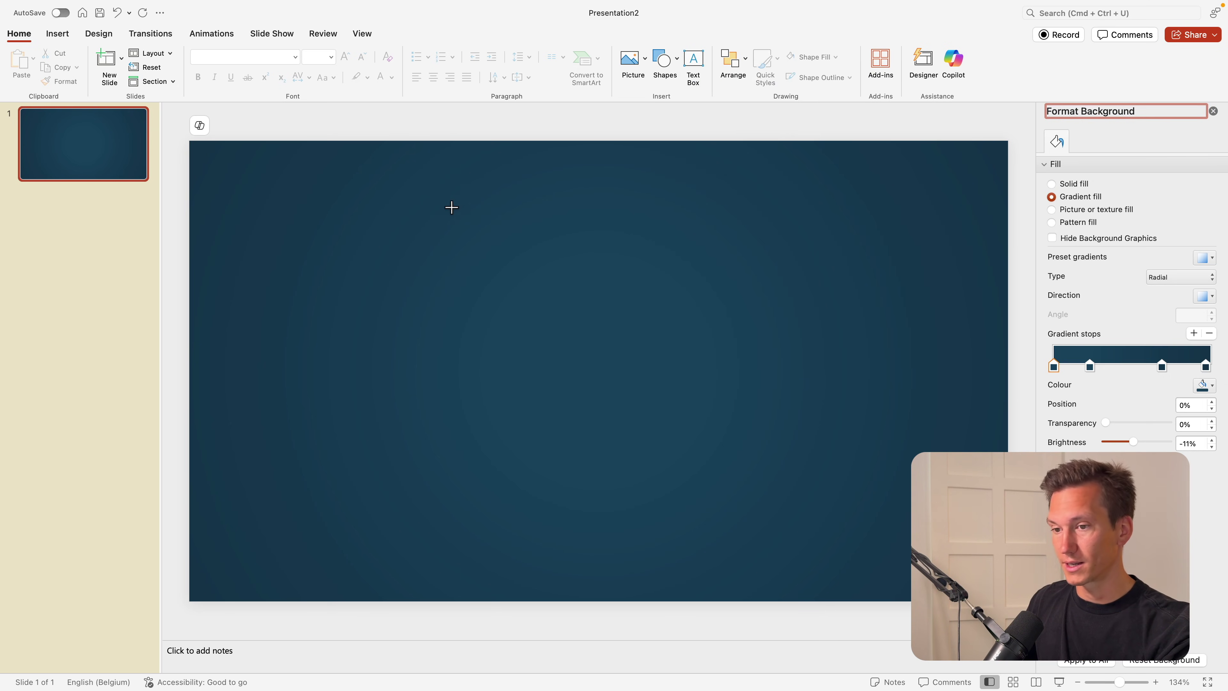
pyautogui.moveTo(435, 200)
pyautogui.mouseDown()
pyautogui.moveTo(535, 411)
pyautogui.moveTo(604, 426)
pyautogui.mouseUp()
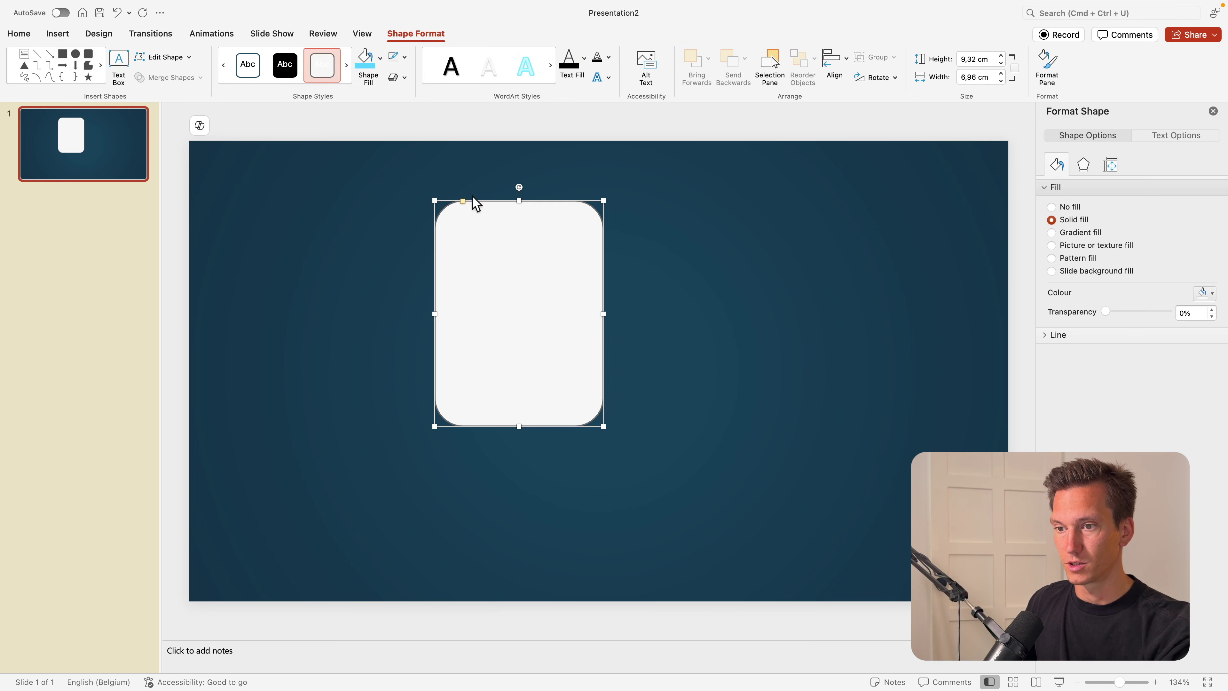
pyautogui.moveTo(462, 201); pyautogui.dragTo(447, 203)
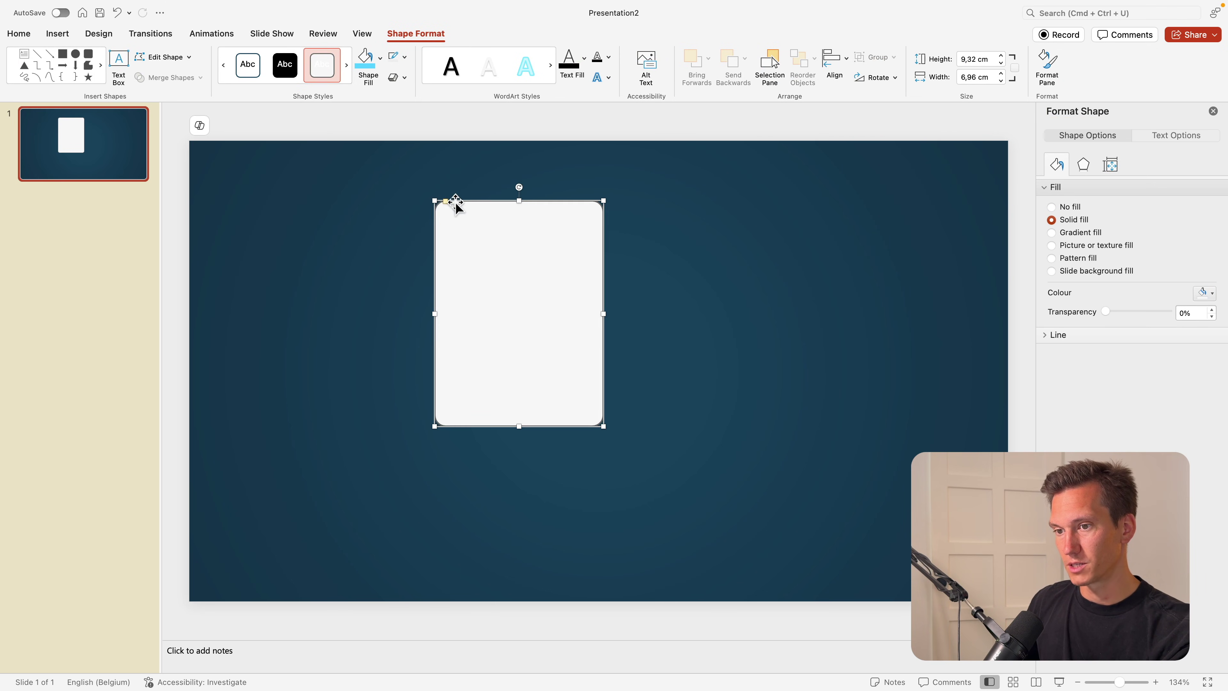
pyautogui.click(404, 57)
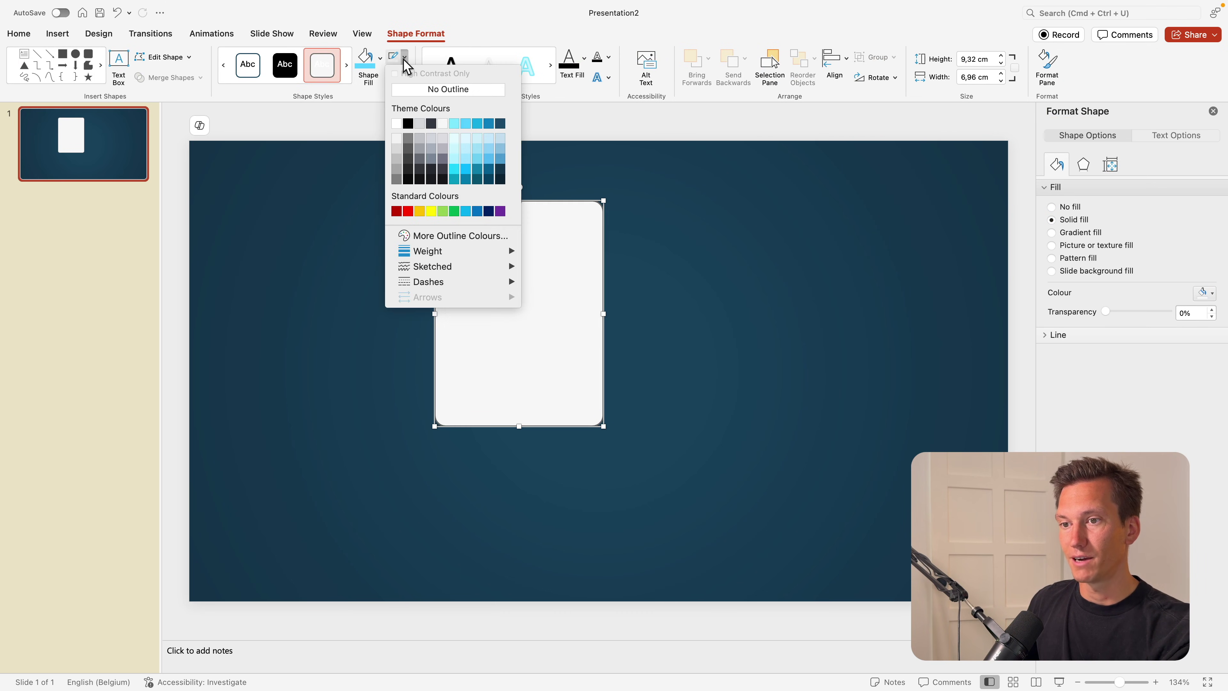
pyautogui.click(419, 92)
pyautogui.click(380, 61)
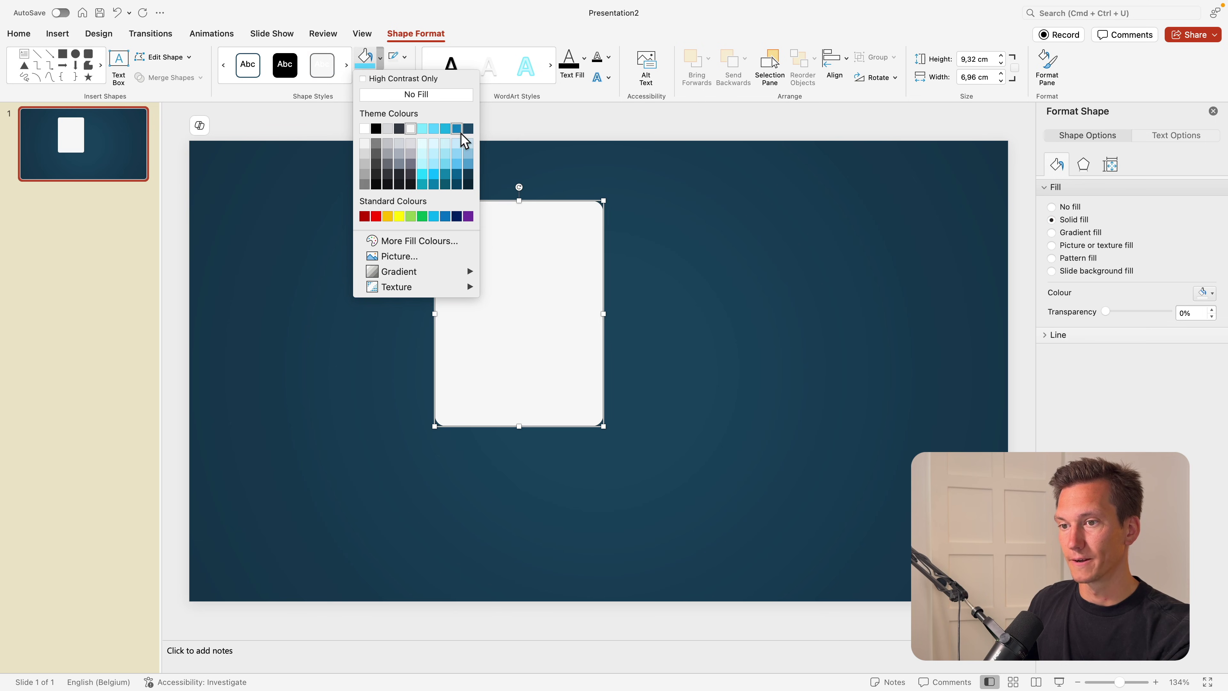
pyautogui.click(457, 128)
pyautogui.click(707, 285)
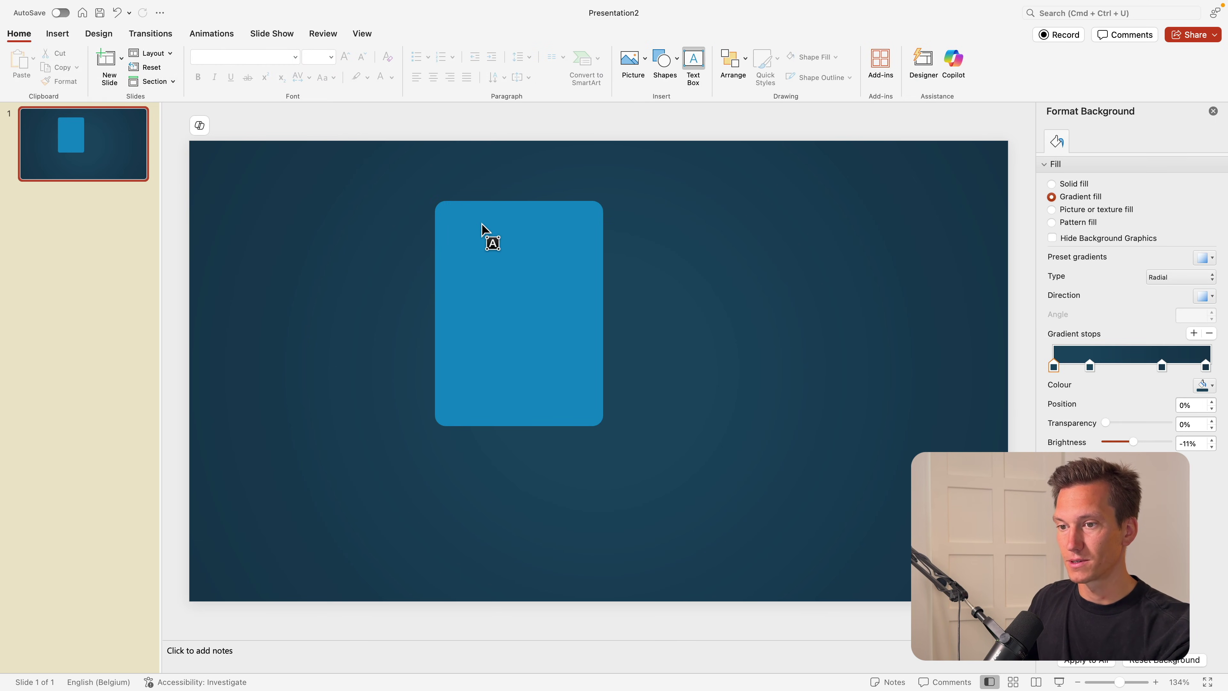
# Step: Add a text box near the card's top containing the letter A in Montserrat
pyautogui.moveTo(480, 224); pyautogui.dragTo(559, 299)
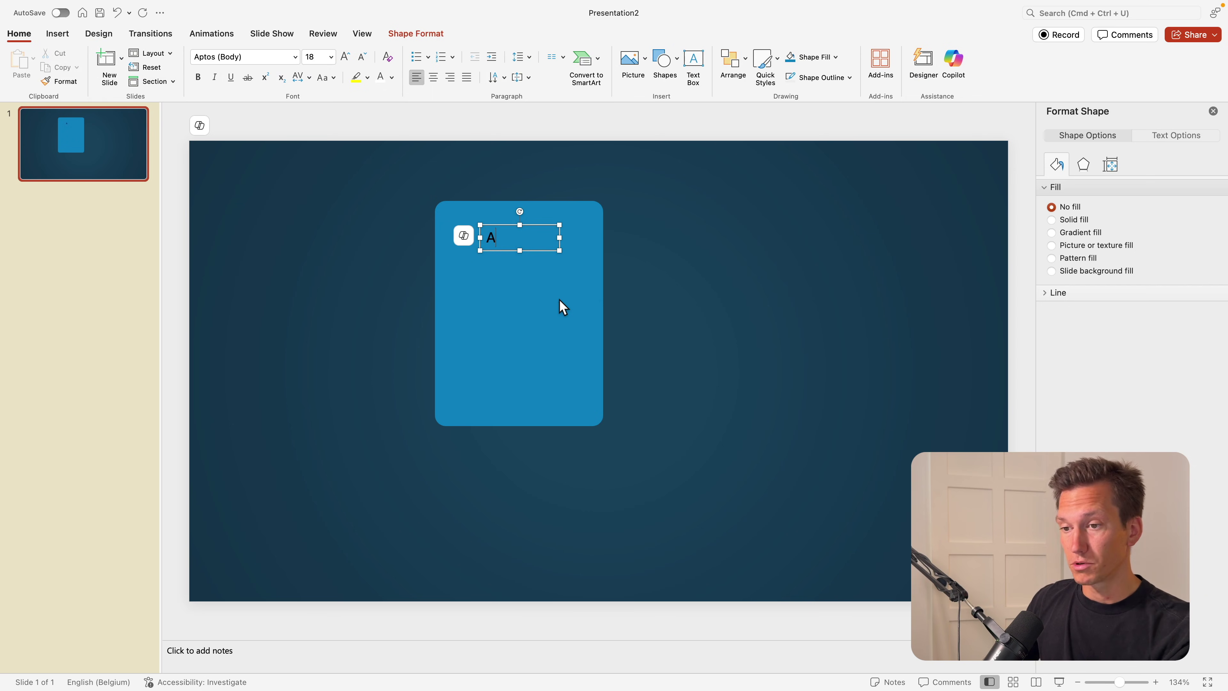
pyautogui.write('A')
pyautogui.press('super+a')
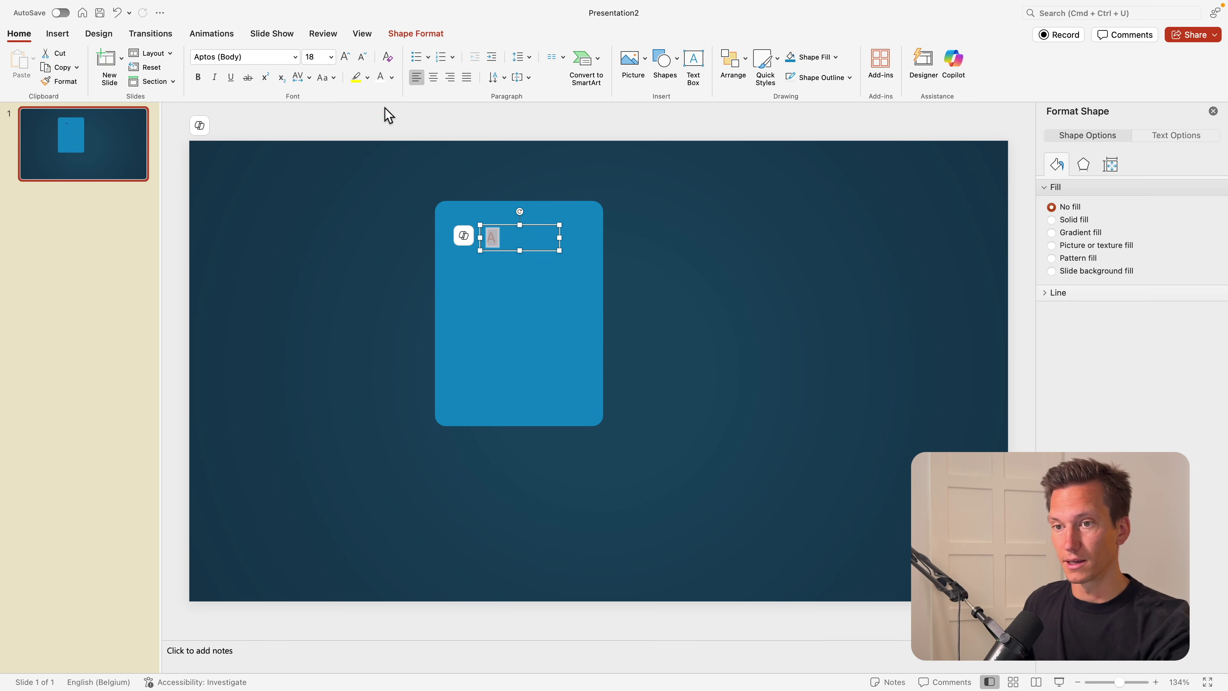
pyautogui.click(235, 56)
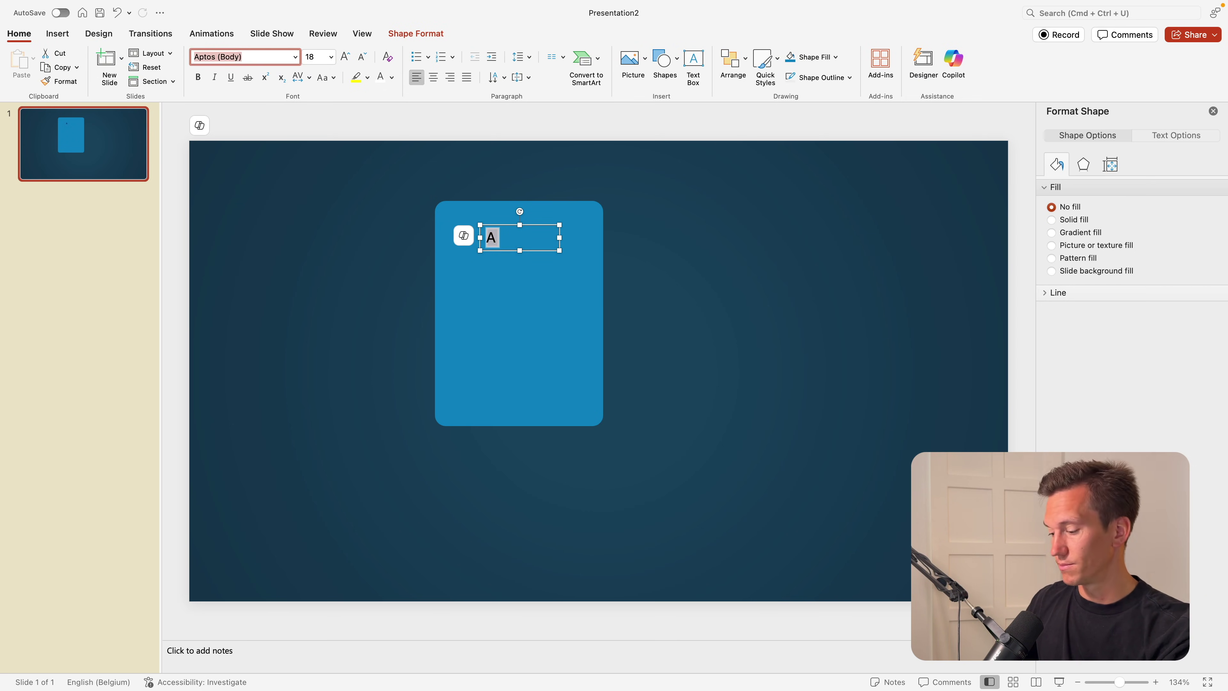
pyautogui.write('Montserrat')
pyautogui.press('Return')
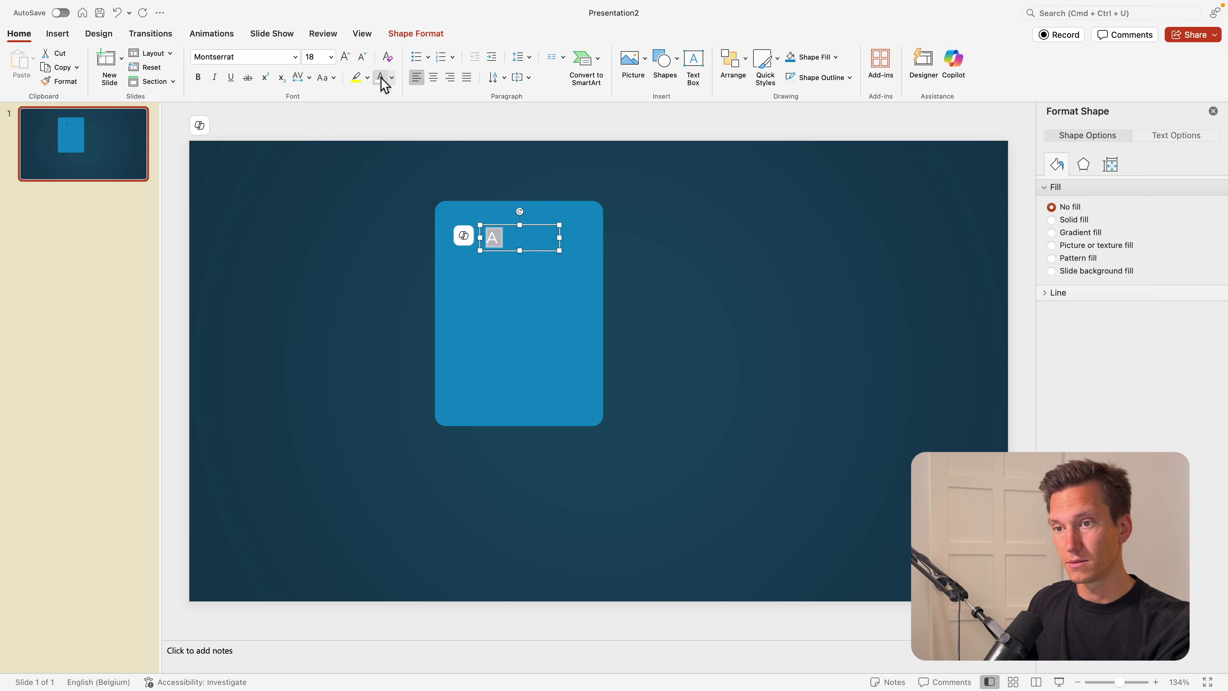
# Step: Enlarge the A to 60 pt, centre it, nudge it up and make it Montserrat Bold
pyautogui.click(345, 56)
pyautogui.click(345, 56)
pyautogui.click(345, 56)
pyautogui.click(345, 57)
pyautogui.click(345, 57)
pyautogui.click(345, 57)
pyautogui.click(345, 56)
pyautogui.click(345, 57)
pyautogui.click(345, 56)
pyautogui.click(345, 57)
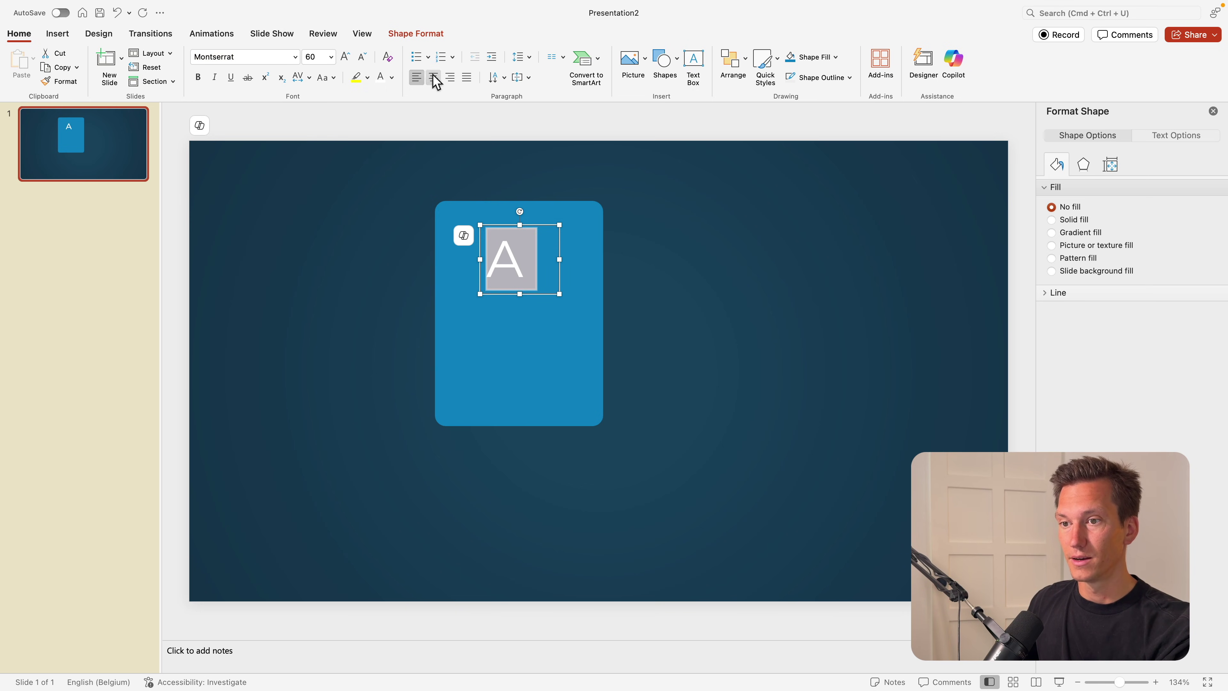
pyautogui.click(433, 77)
pyautogui.moveTo(532, 228); pyautogui.dragTo(532, 219)
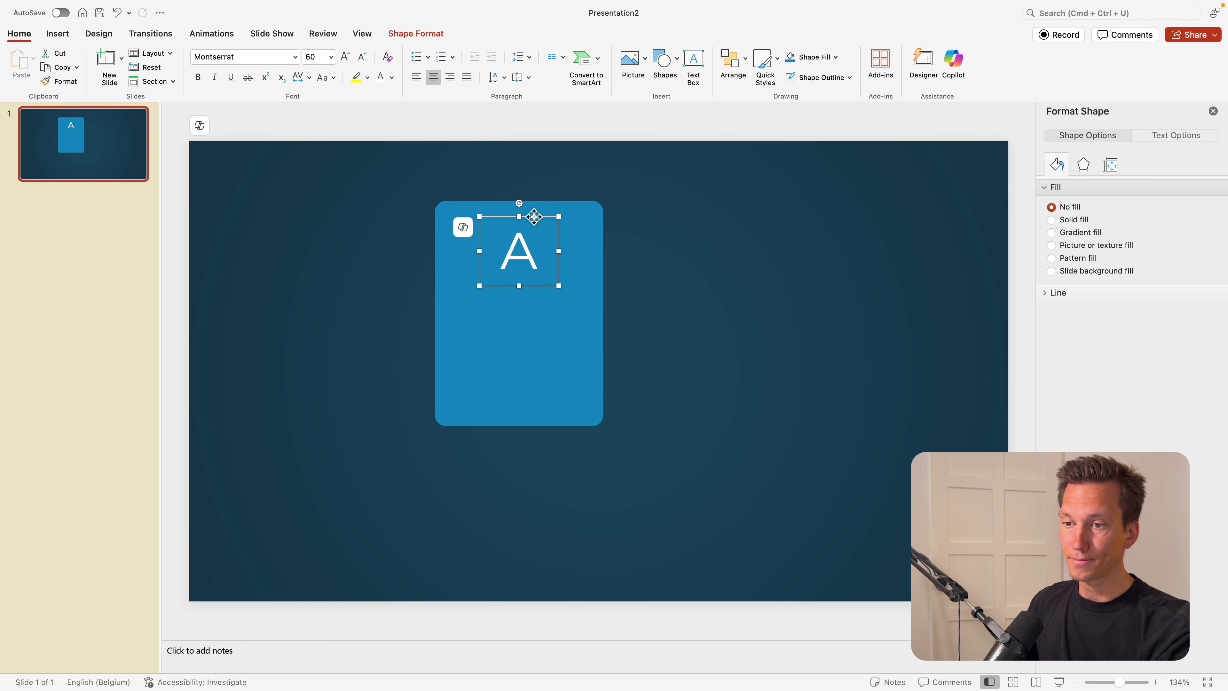
pyautogui.click(294, 57)
pyautogui.moveTo(316, 168)
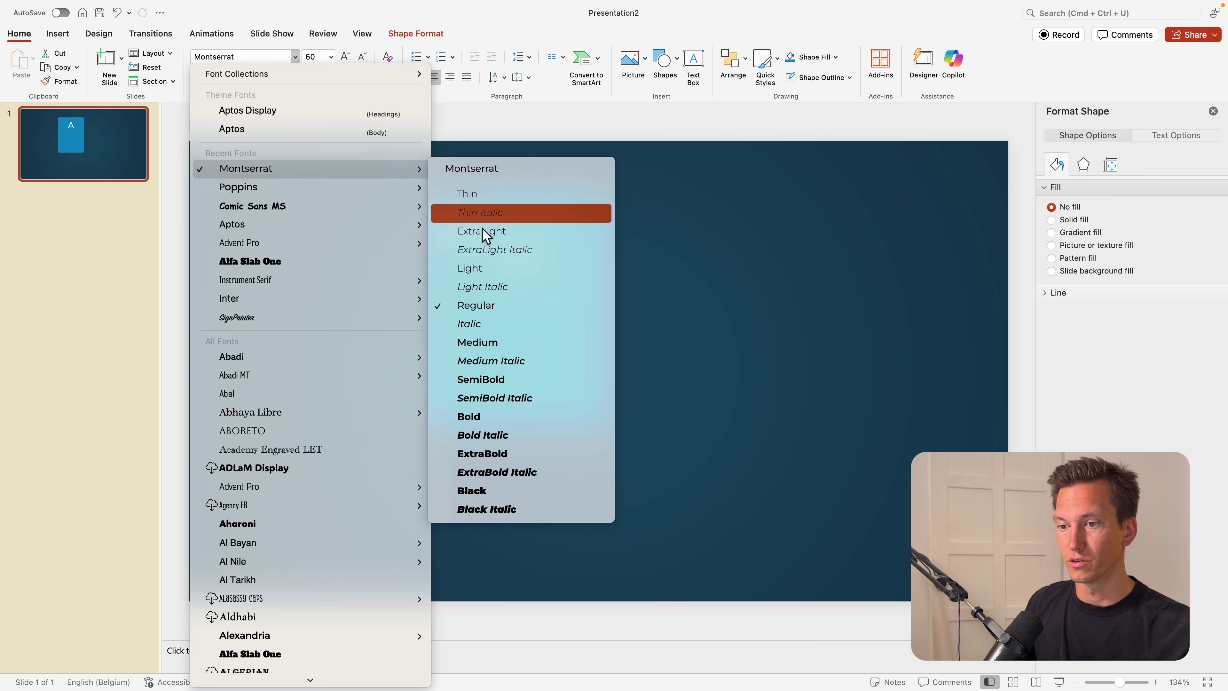
pyautogui.click(508, 418)
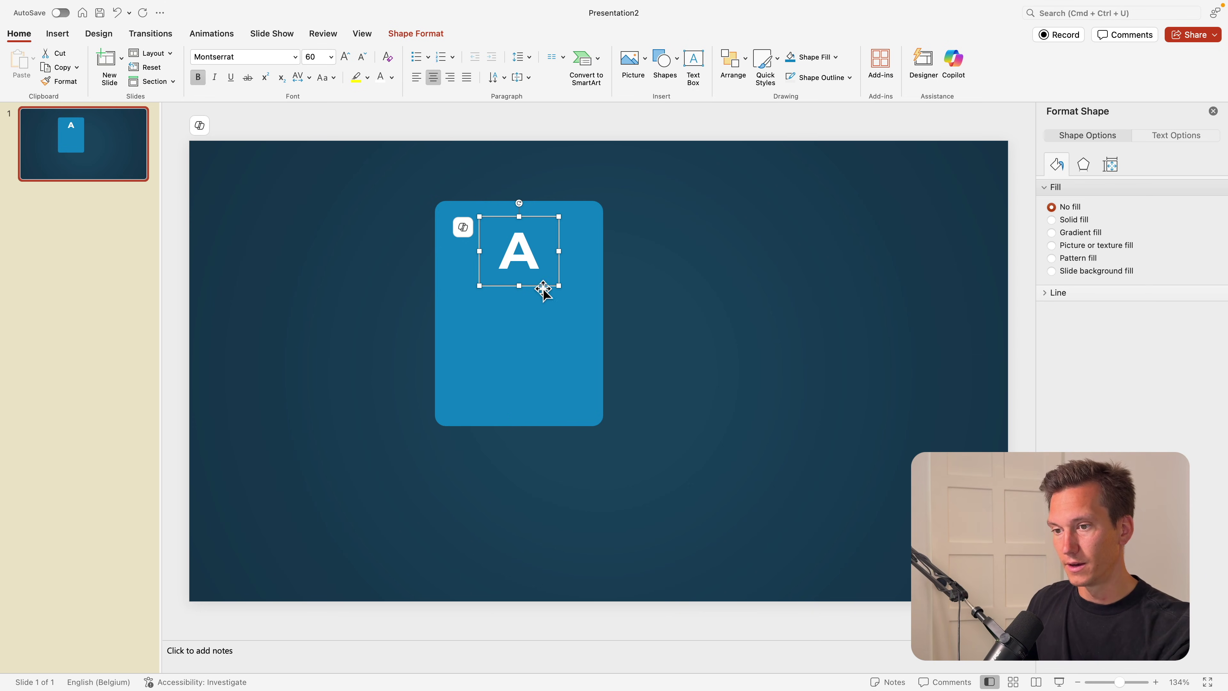
# Step: Duplicate the A box below it and restyle the copy as 24 pt Montserrat Medium
pyautogui.moveTo(537, 286); pyautogui.dragTo(534, 352)
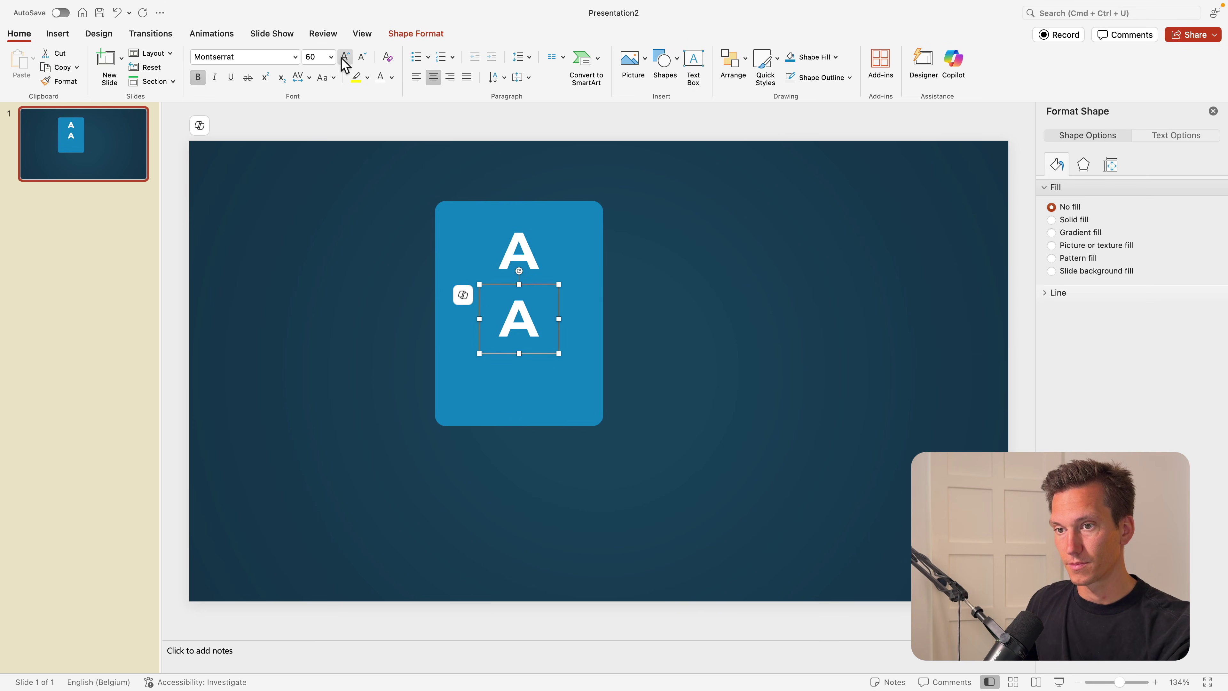
pyautogui.click(330, 57)
pyautogui.click(333, 225)
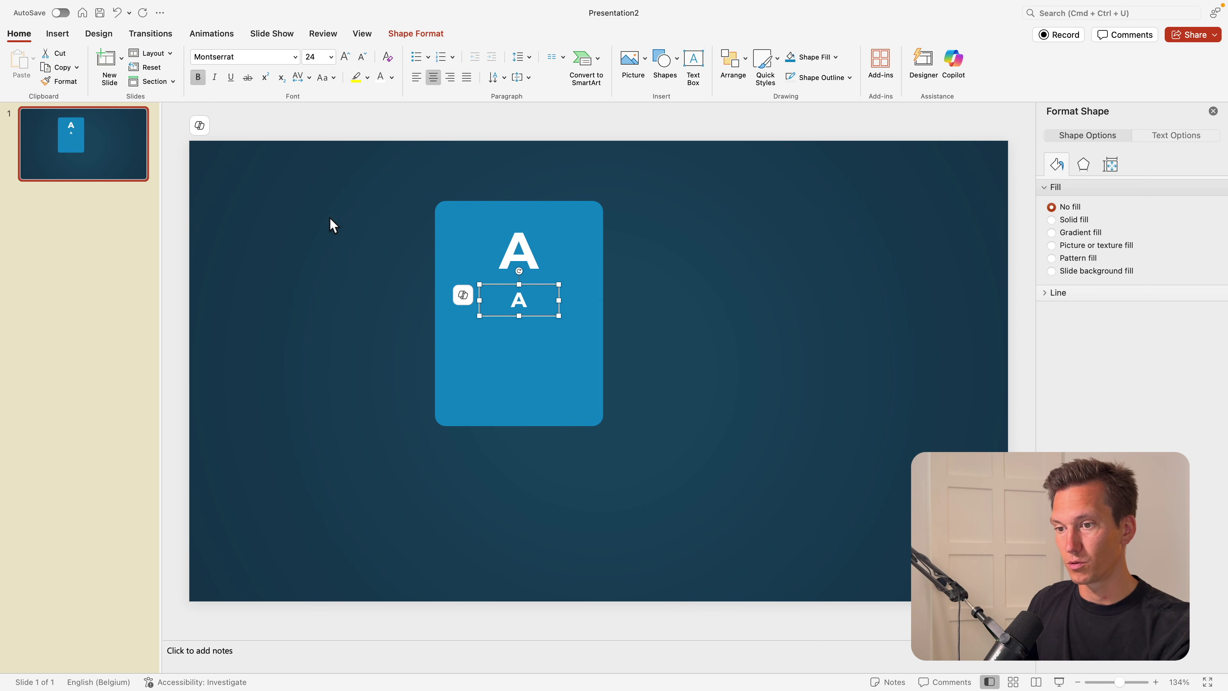
pyautogui.click(296, 57)
pyautogui.moveTo(283, 168)
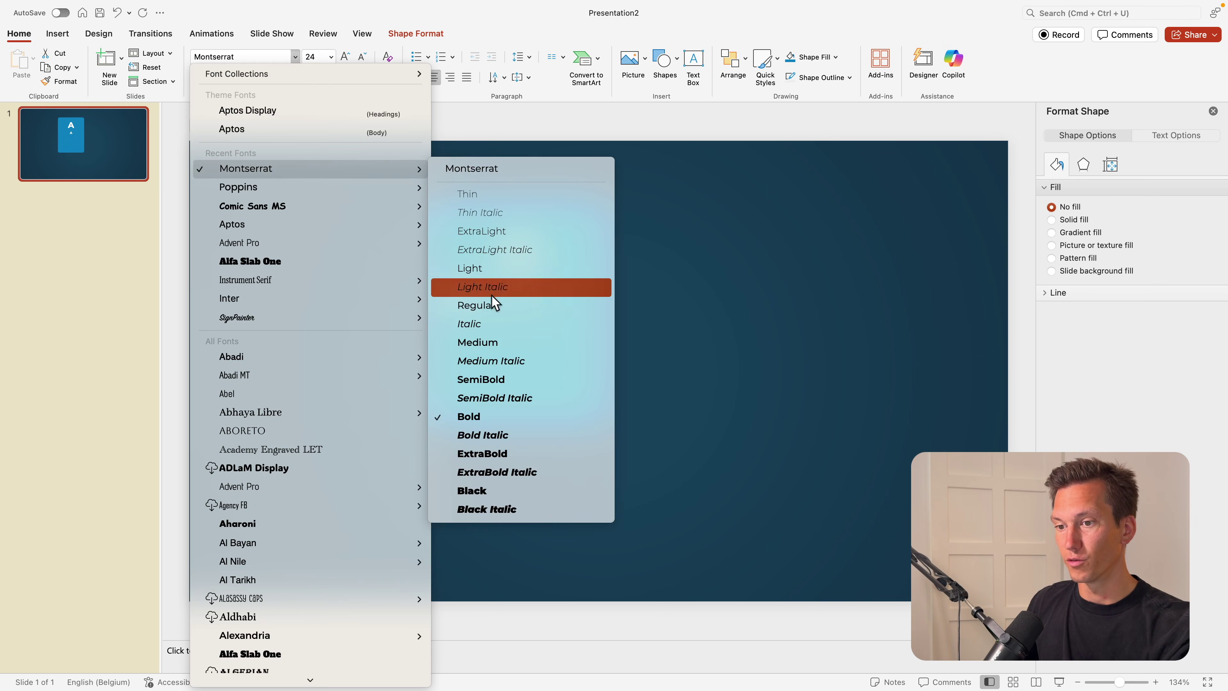
pyautogui.click(485, 349)
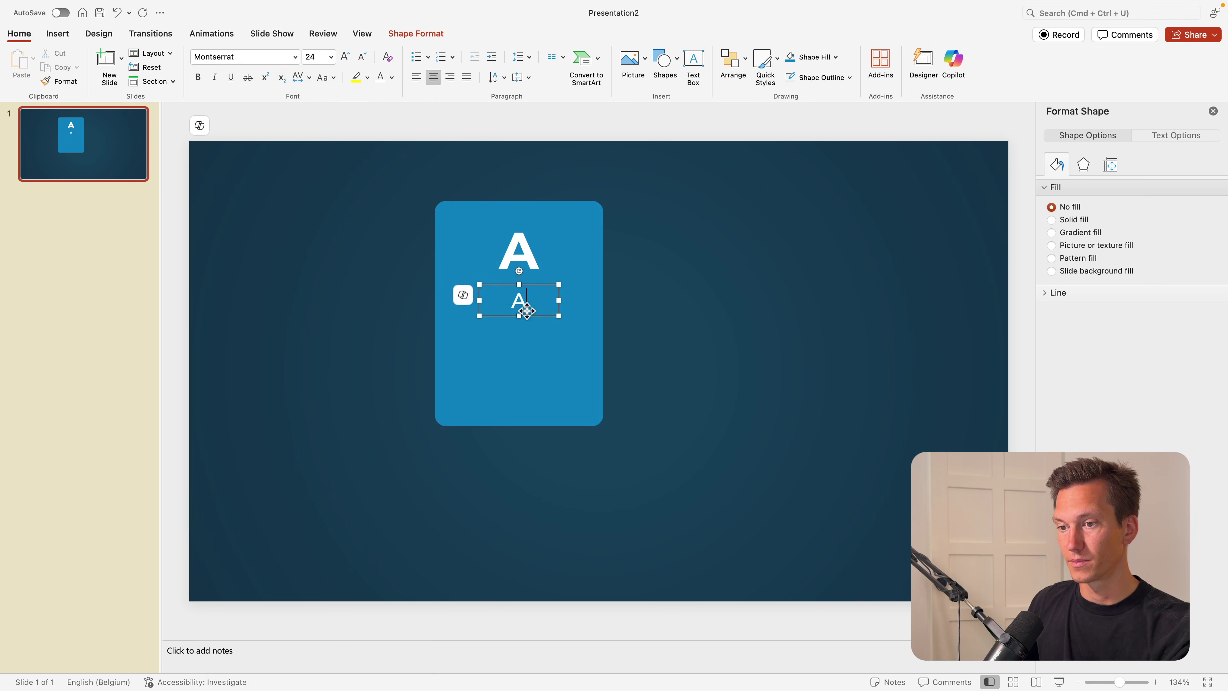
# Step: Replace the copy's text with 'Lorem ipsum', widen the box and set it to 18 pt
pyautogui.write('Lorem')
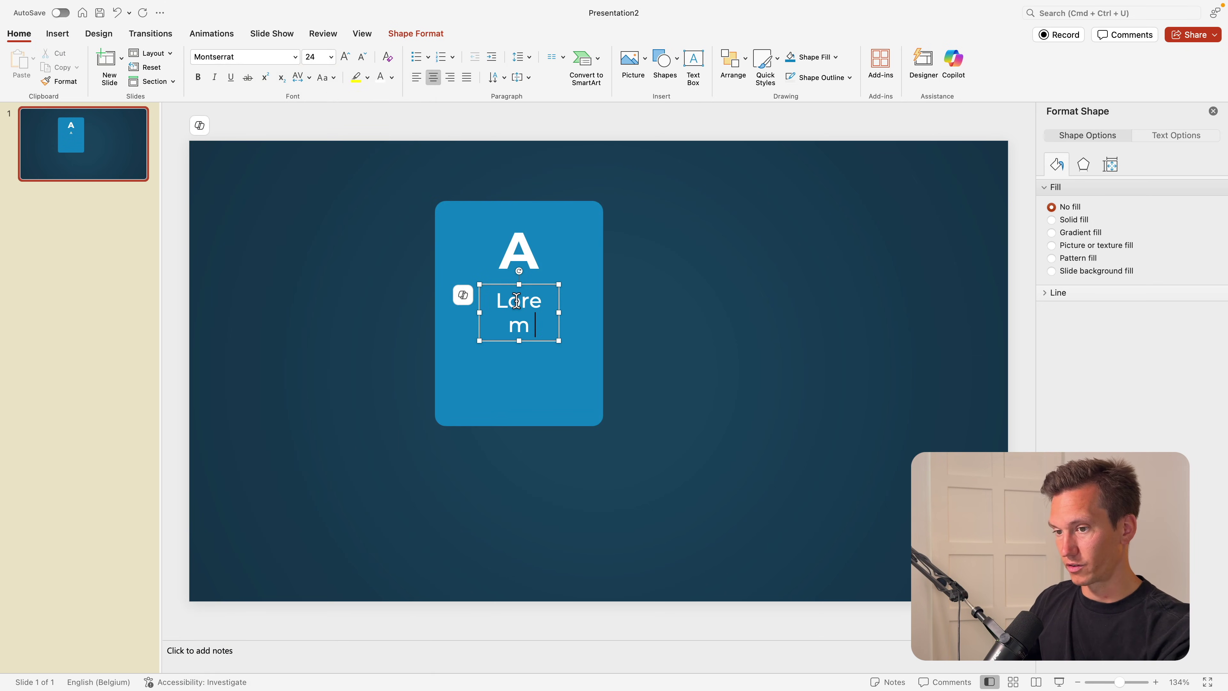
pyautogui.write(' ipsum')
pyautogui.press('super+a')
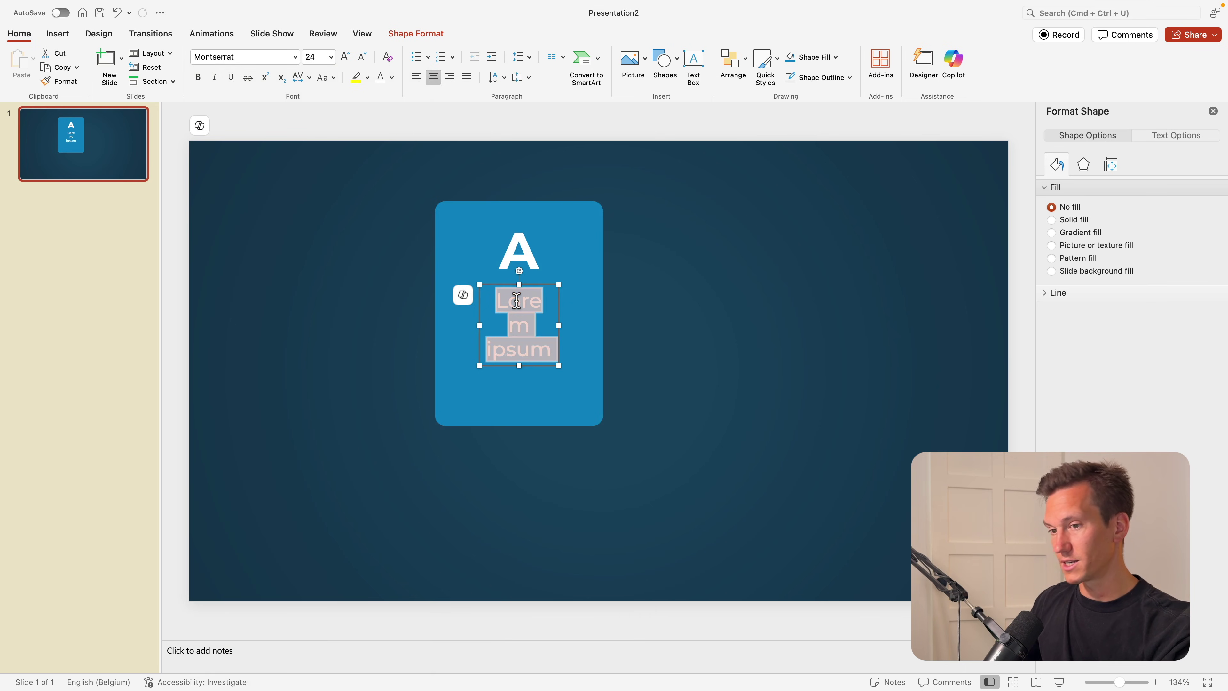
pyautogui.click(365, 61)
pyautogui.click(365, 61)
pyautogui.click(365, 60)
pyautogui.click(366, 60)
pyautogui.moveTo(559, 298); pyautogui.dragTo(545, 323)
pyautogui.click(344, 56)
pyautogui.click(345, 56)
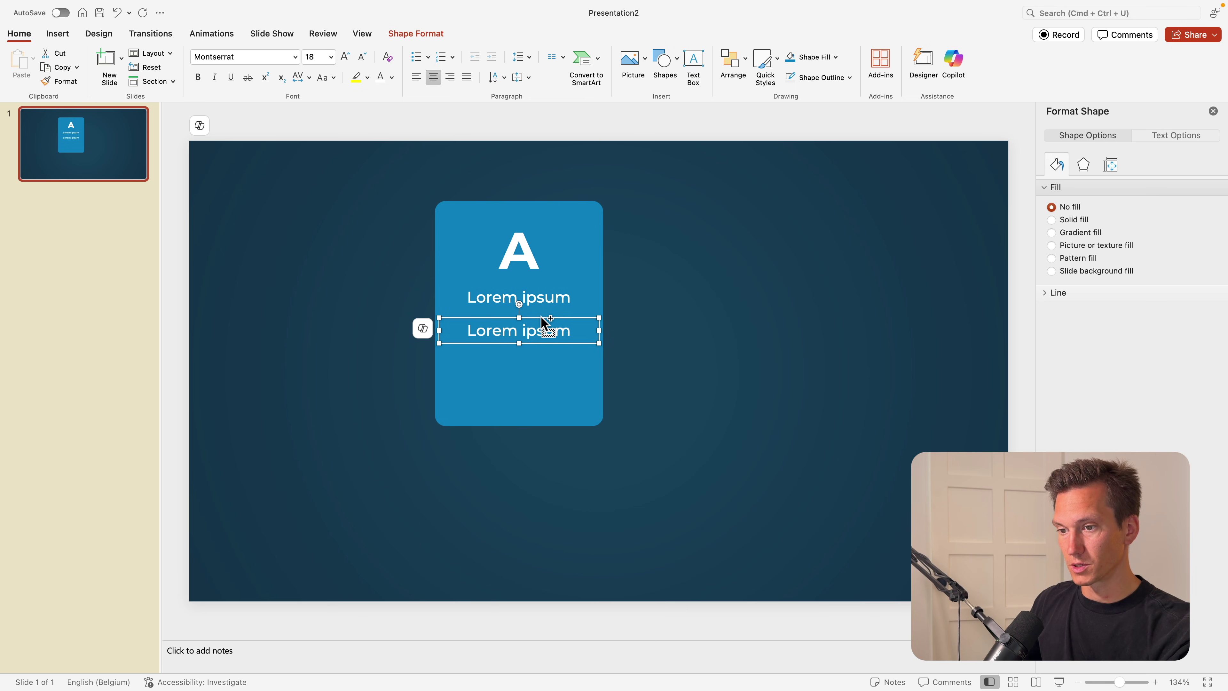
# Step: Paste a lorem ipsum paragraph into the copy, shrink it to 11 pt and narrow it inside the card
pyautogui.tripleClick(550, 329)
pyautogui.write('Lorem ipsum dolor sit amet, consectetur adipiscing elit, sed do eiusmod tempor incididunt ut labore et dolore magna aliqua.')
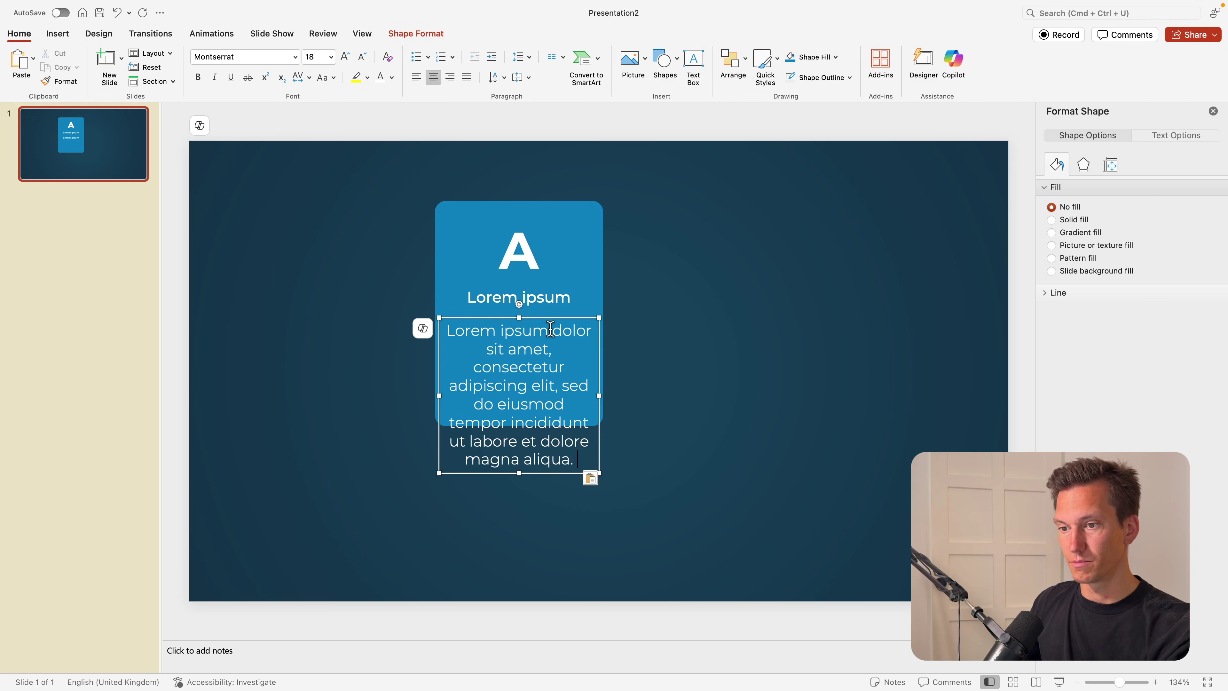
pyautogui.press('super+a')
pyautogui.click(362, 57)
pyautogui.click(361, 57)
pyautogui.click(362, 56)
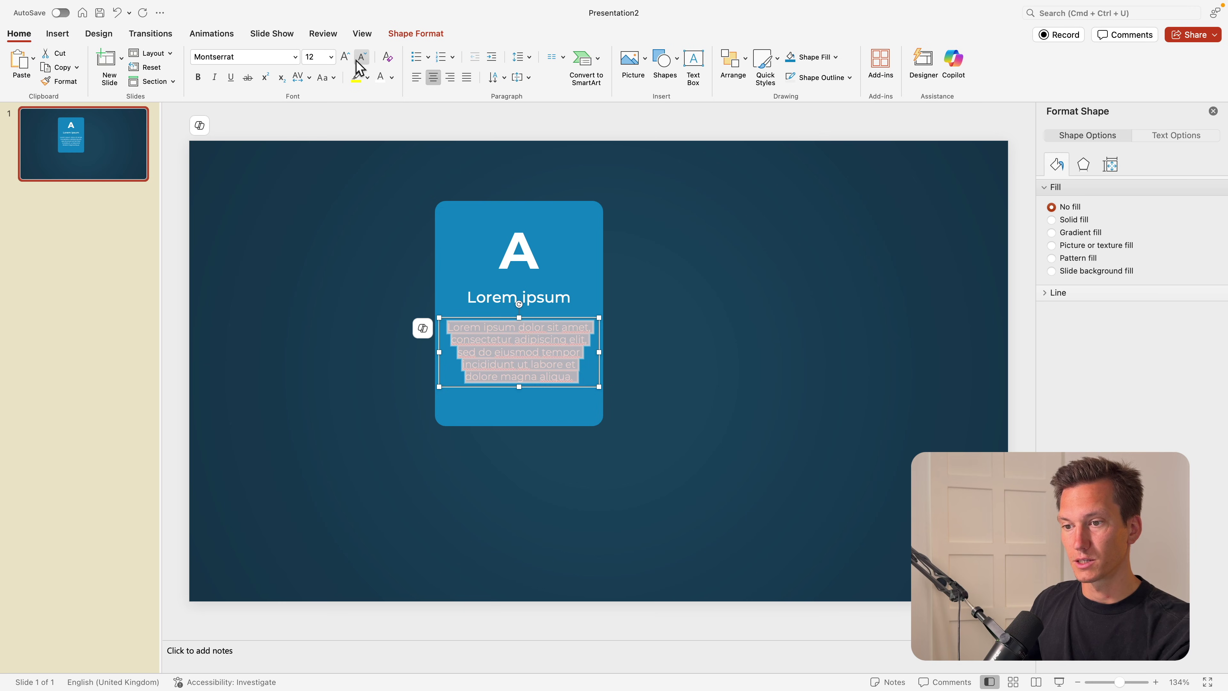
pyautogui.click(362, 56)
pyautogui.moveTo(599, 349); pyautogui.dragTo(559, 338)
pyautogui.click(692, 388)
pyautogui.click(647, 337)
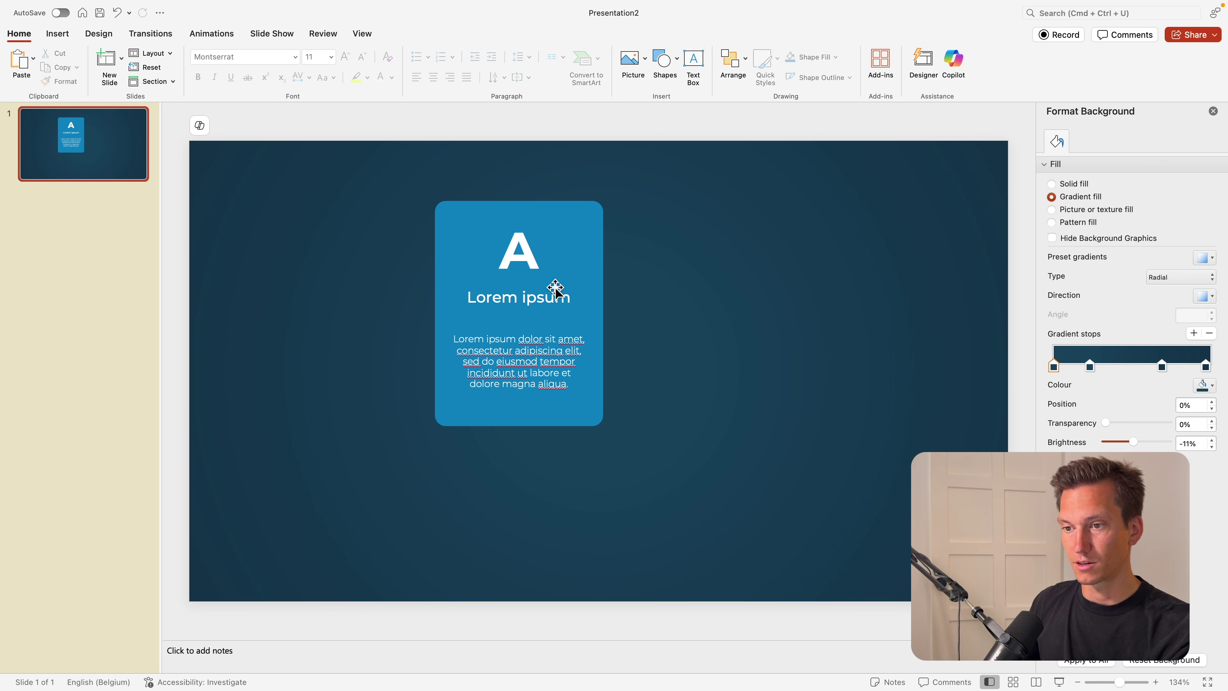
# Step: Move the Lorem ipsum title lower and enlarge the letter A to 66 pt
pyautogui.moveTo(555, 287); pyautogui.dragTo(545, 315)
pyautogui.click(534, 252)
pyautogui.click(345, 57)
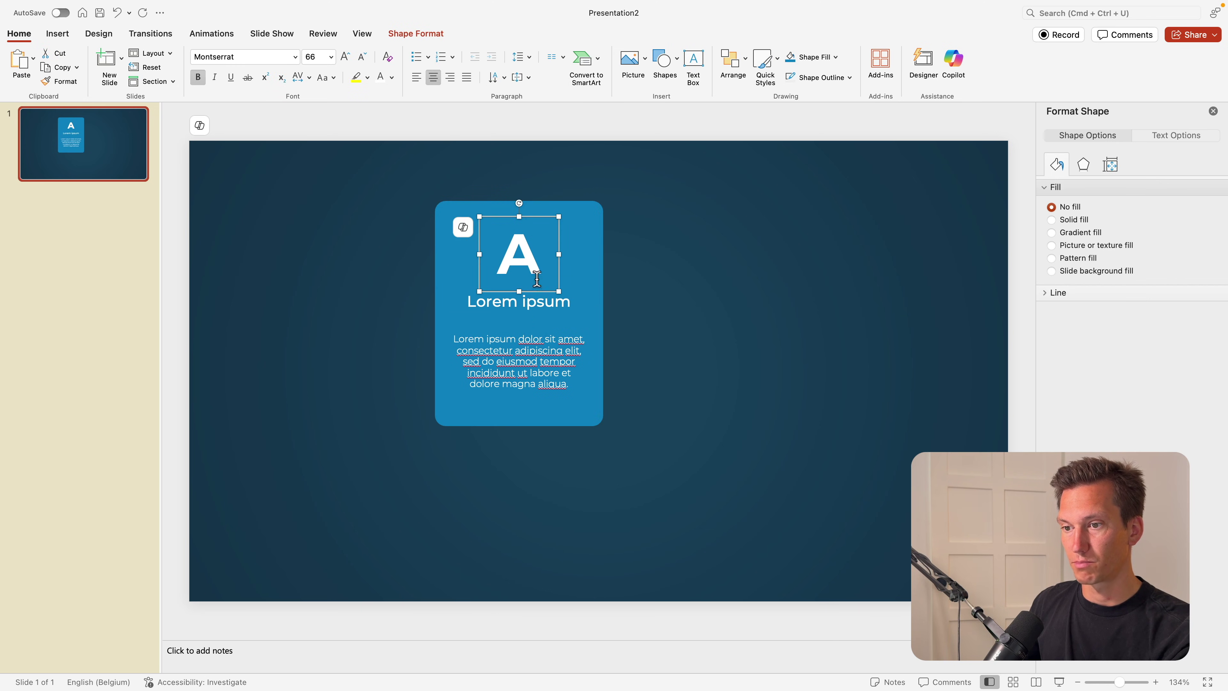
pyautogui.click(535, 302)
pyautogui.click(551, 300)
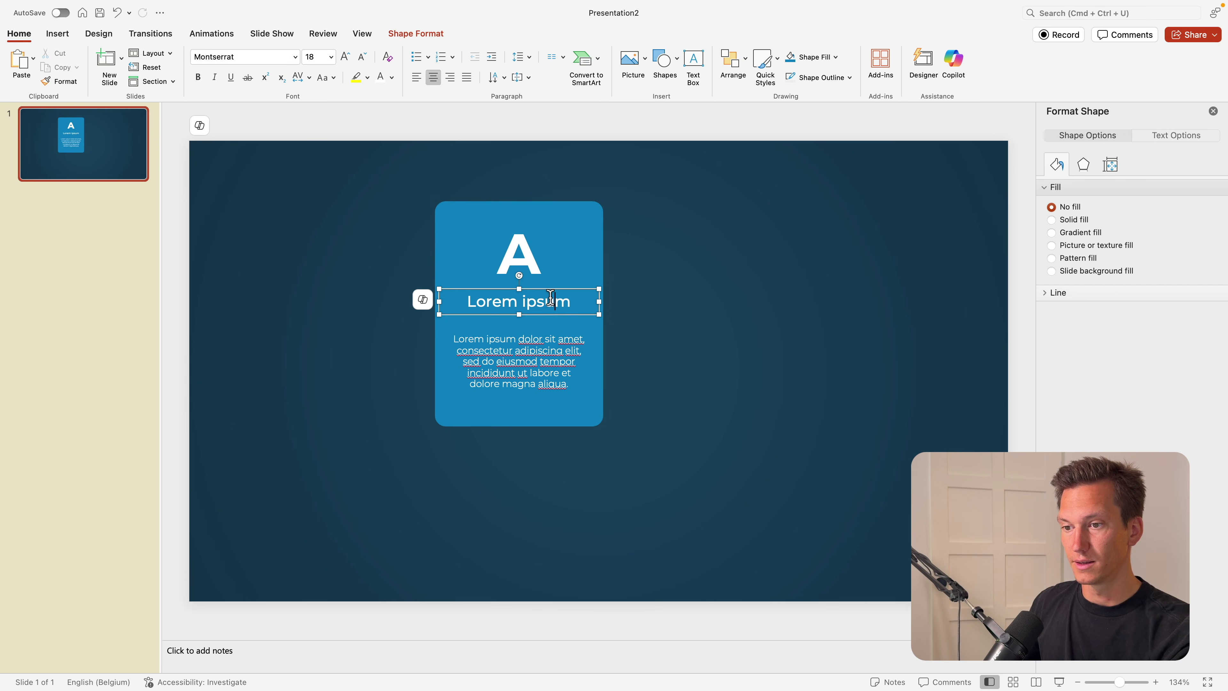
pyautogui.moveTo(551, 318); pyautogui.dragTo(546, 319)
pyautogui.click(543, 317)
pyautogui.click(696, 334)
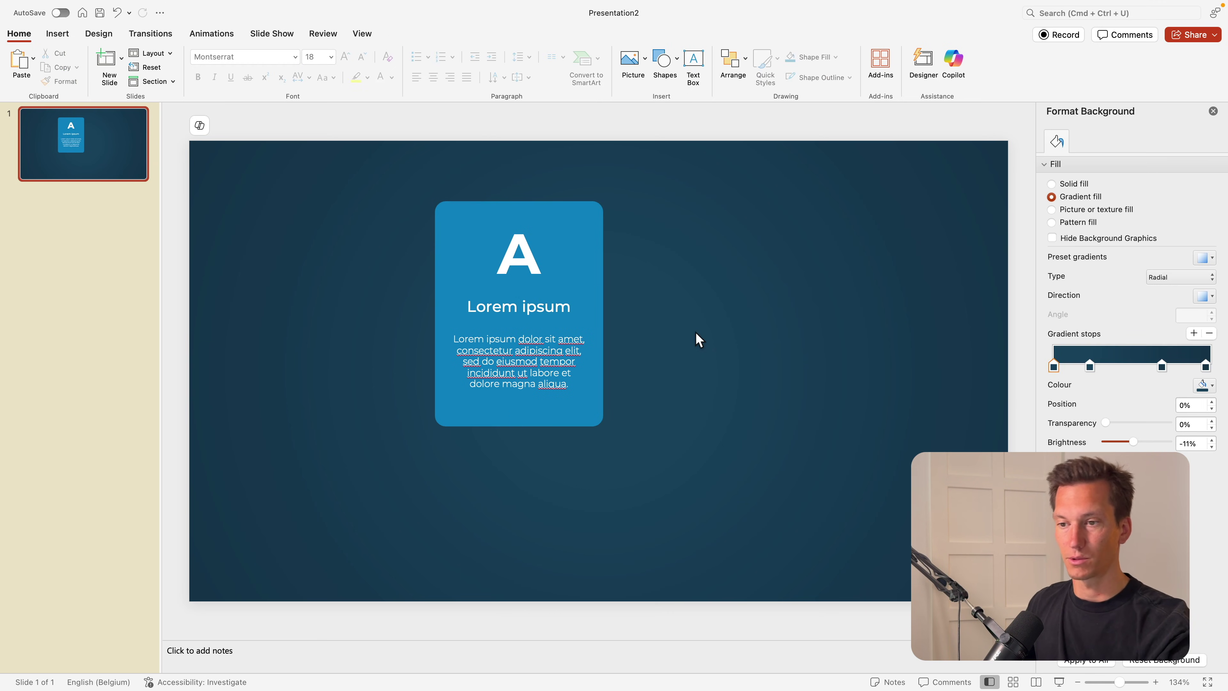
# Step: Group the card with its three text boxes and move it toward the left of the slide
pyautogui.moveTo(685, 156); pyautogui.dragTo(336, 529)
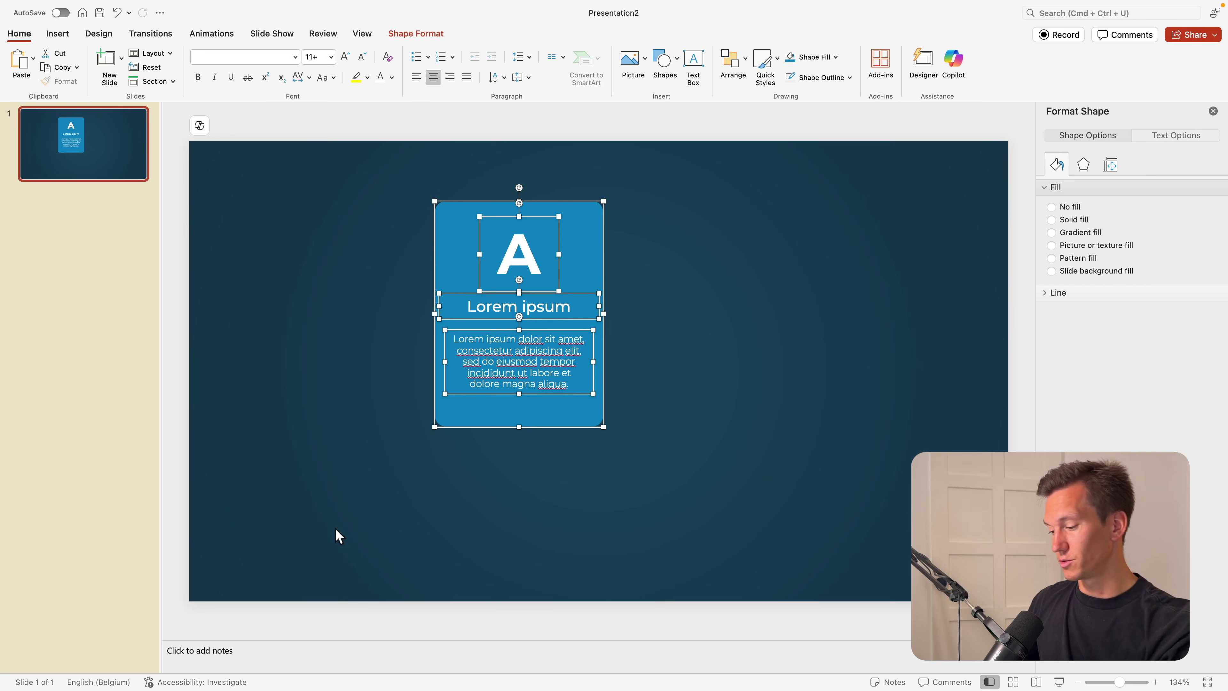
pyautogui.press('super+alt+g')
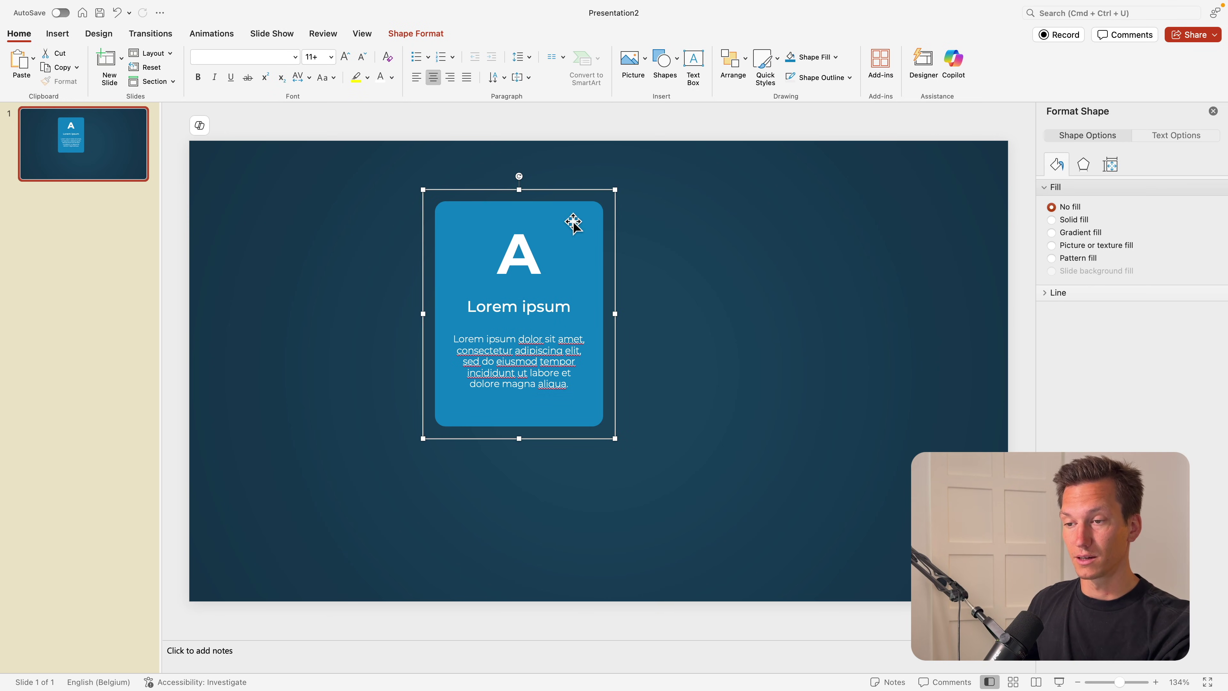
pyautogui.moveTo(518, 176)
pyautogui.mouseDown()
pyautogui.moveTo(444, 172)
pyautogui.moveTo(520, 177)
pyautogui.mouseUp()
pyautogui.moveTo(551, 222); pyautogui.dragTo(550, 301)
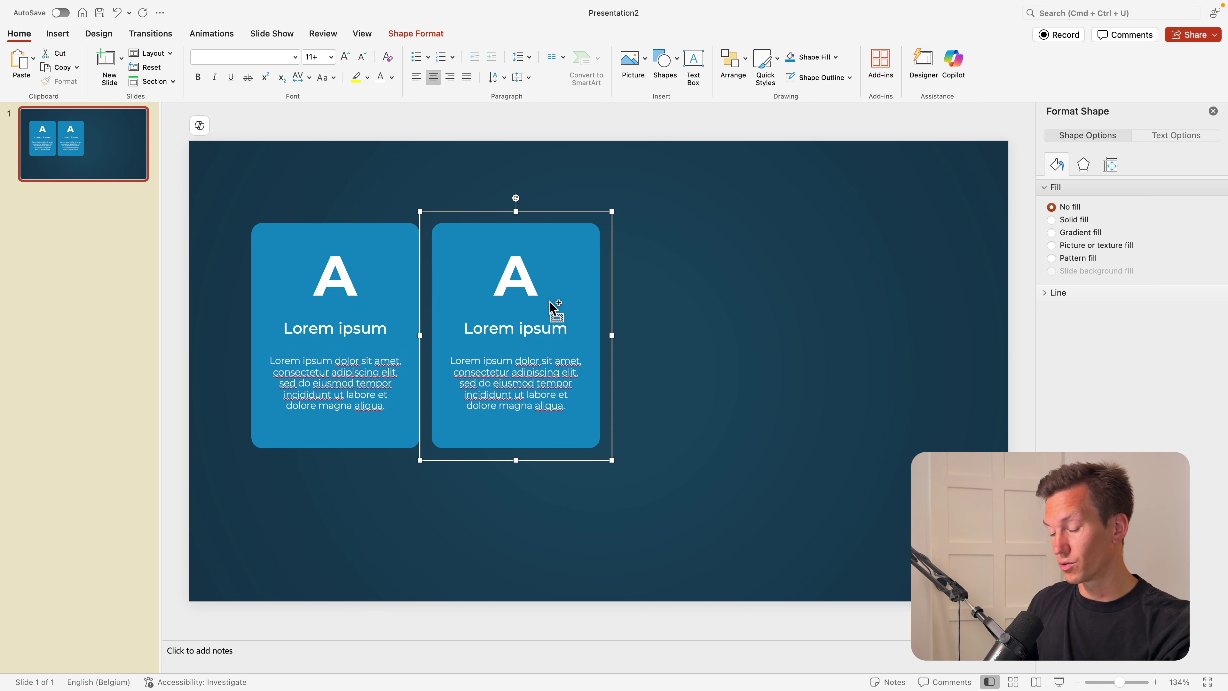
# Step: Duplicate the card three times to form a row of four cards
pyautogui.moveTo(567, 266); pyautogui.dragTo(761, 313)
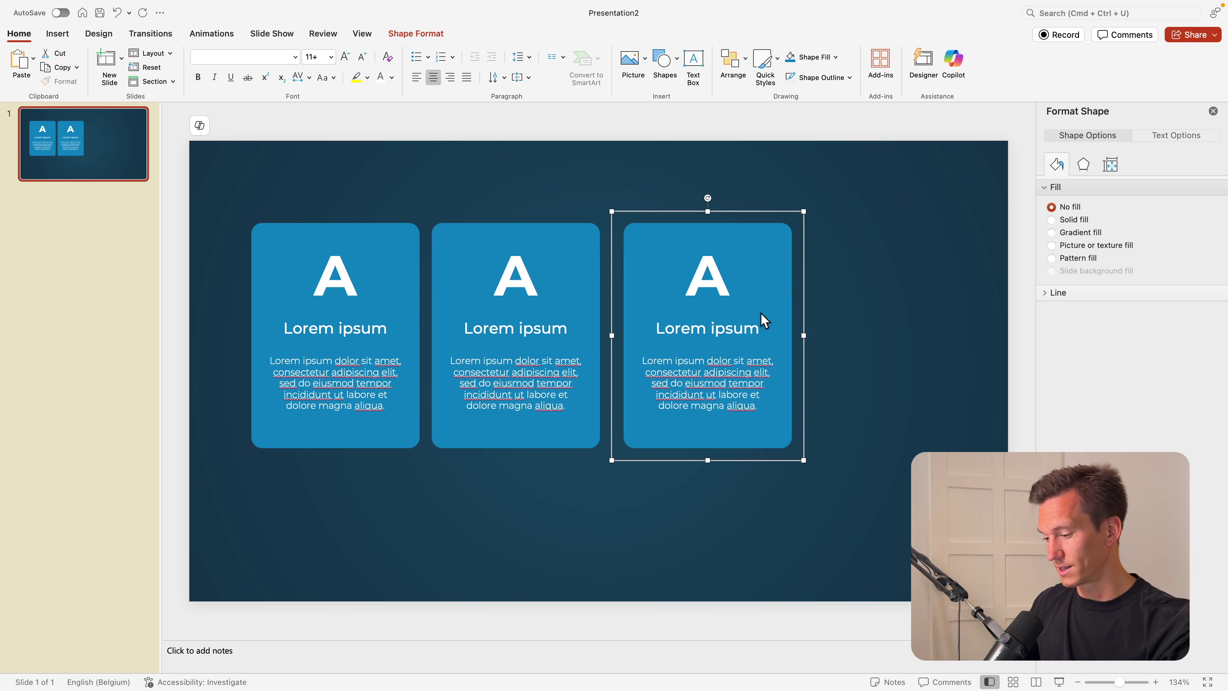
pyautogui.moveTo(754, 261); pyautogui.dragTo(937, 298)
pyautogui.moveTo(761, 257); pyautogui.dragTo(764, 254)
pyautogui.moveTo(561, 233); pyautogui.dragTo(547, 238)
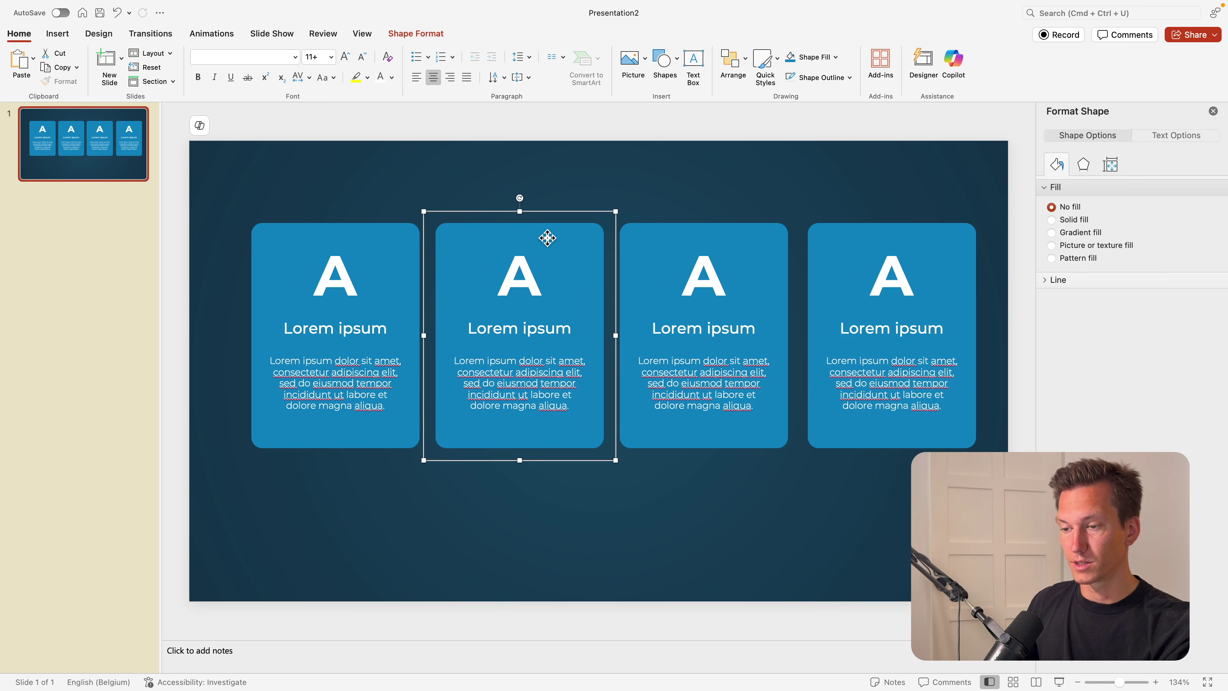
# Step: Distribute the four cards horizontally so they are evenly spaced
pyautogui.keyDown('shift'); pyautogui.click(375, 269); pyautogui.keyUp('shift')
pyautogui.keyDown('shift'); pyautogui.click(692, 285); pyautogui.keyUp('shift')
pyautogui.keyDown('shift'); pyautogui.click(863, 301); pyautogui.keyUp('shift')
pyautogui.click(732, 61)
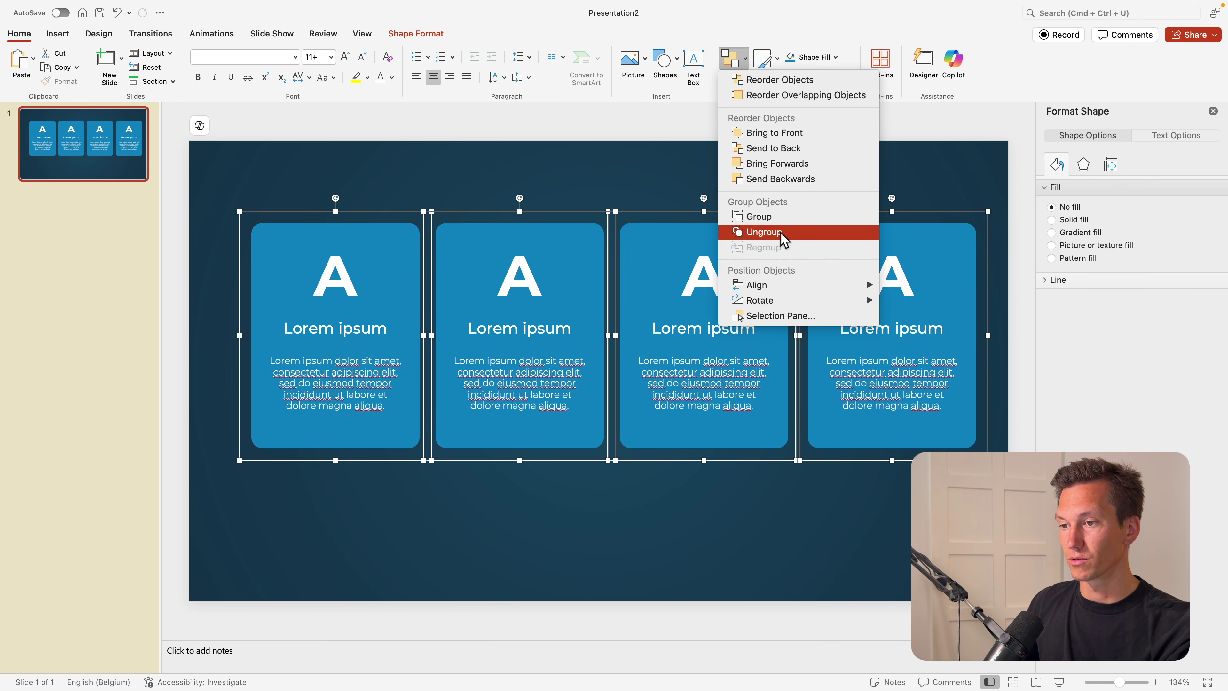
pyautogui.moveTo(808, 286)
pyautogui.click(955, 395)
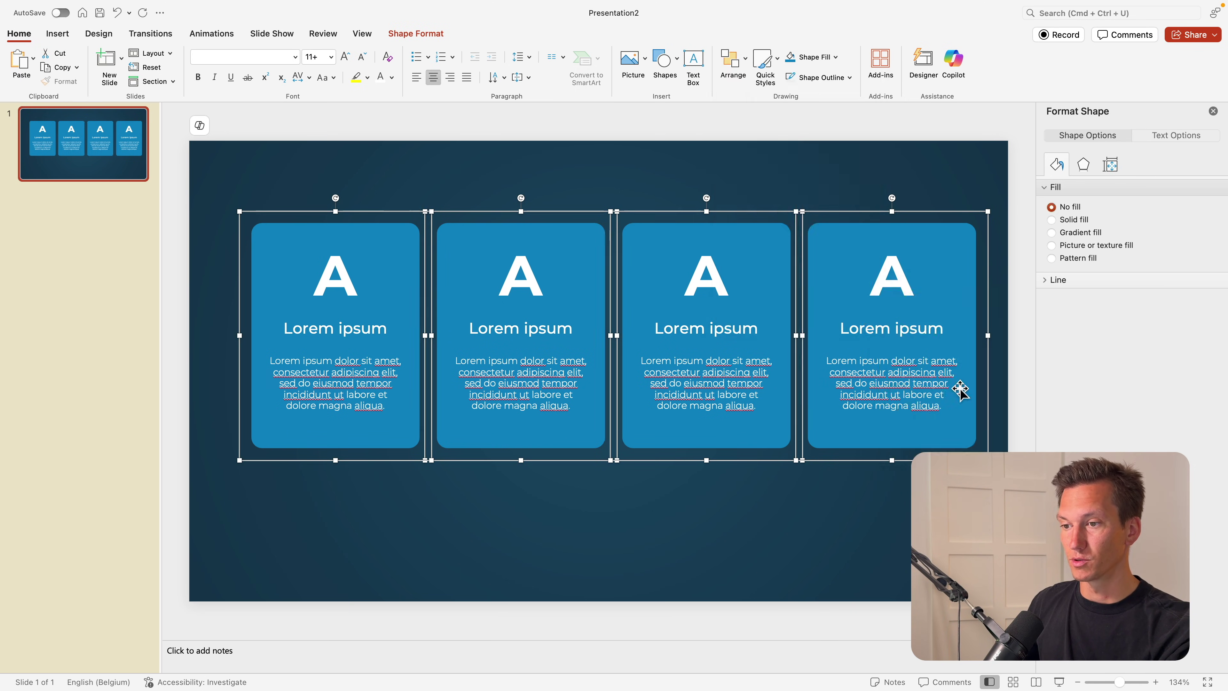
pyautogui.click(720, 562)
# Step: Change the letters on the second, third and fourth cards to B, C and D
pyautogui.doubleClick(517, 279)
pyautogui.write('B')
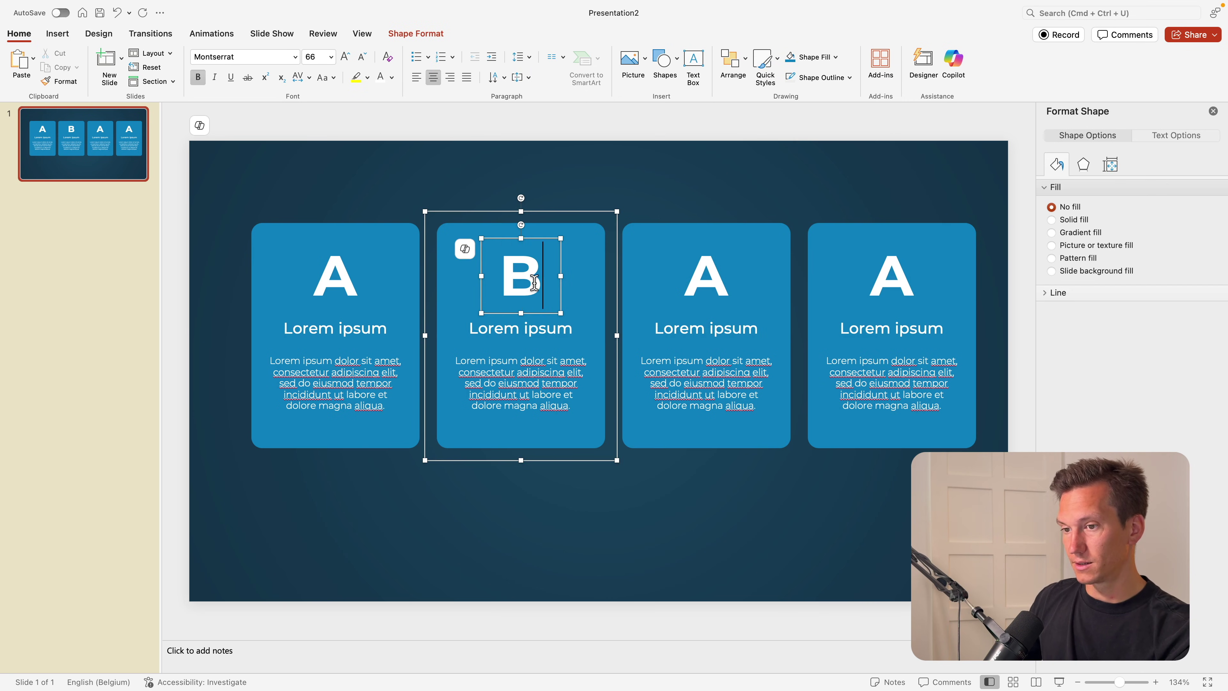
pyautogui.click(708, 281)
pyautogui.press('BackSpace')
pyautogui.write('C')
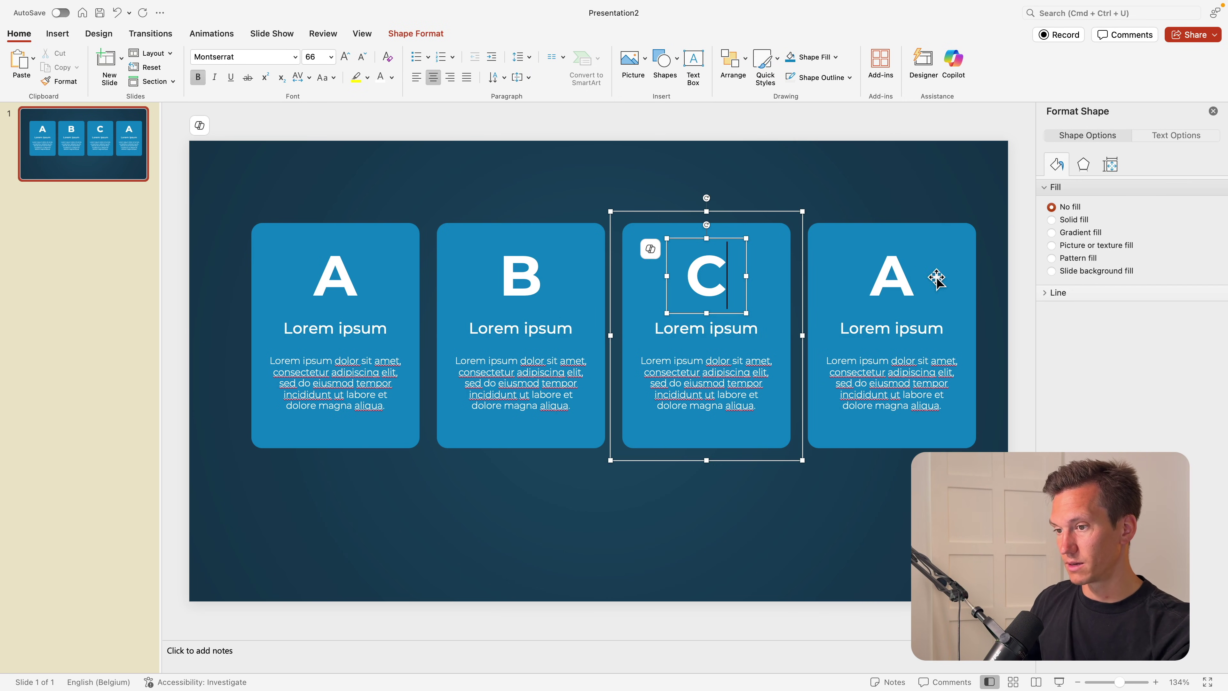
pyautogui.doubleClick(891, 278)
pyautogui.write('D')
pyautogui.click(885, 335)
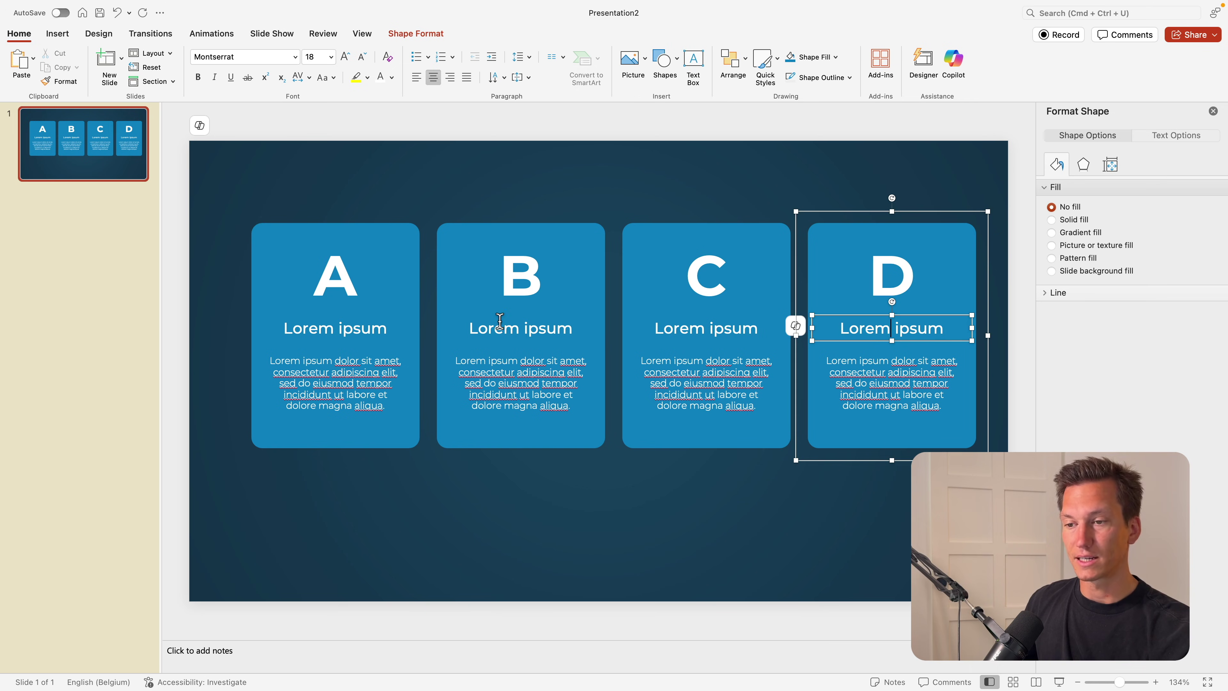
pyautogui.click(468, 228)
pyautogui.click(469, 229)
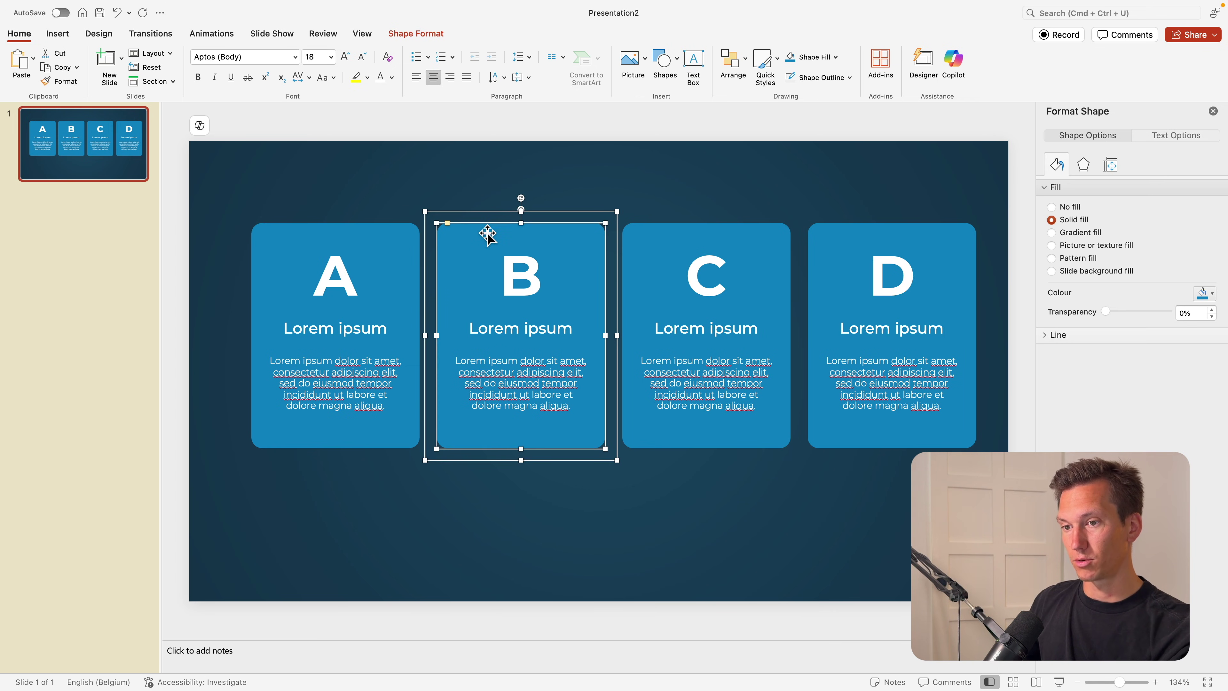
# Step: Fill card A with light blue and card B with a brighter cyan theme colour
pyautogui.click(1203, 293)
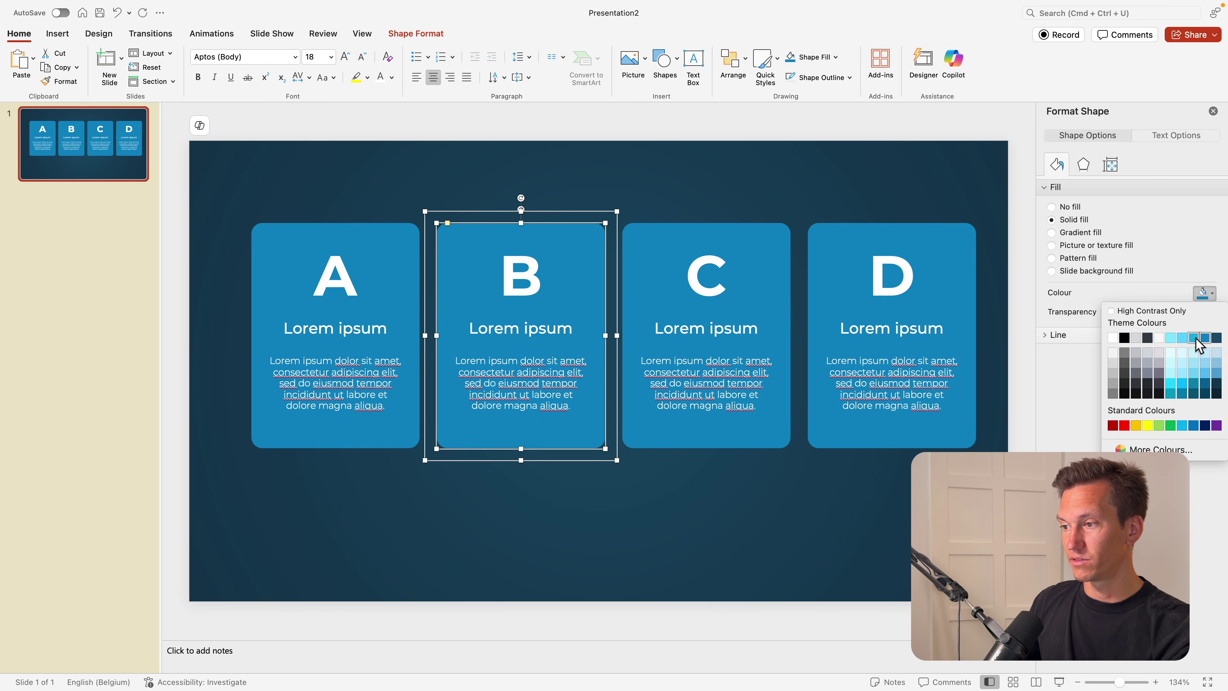
pyautogui.click(1194, 337)
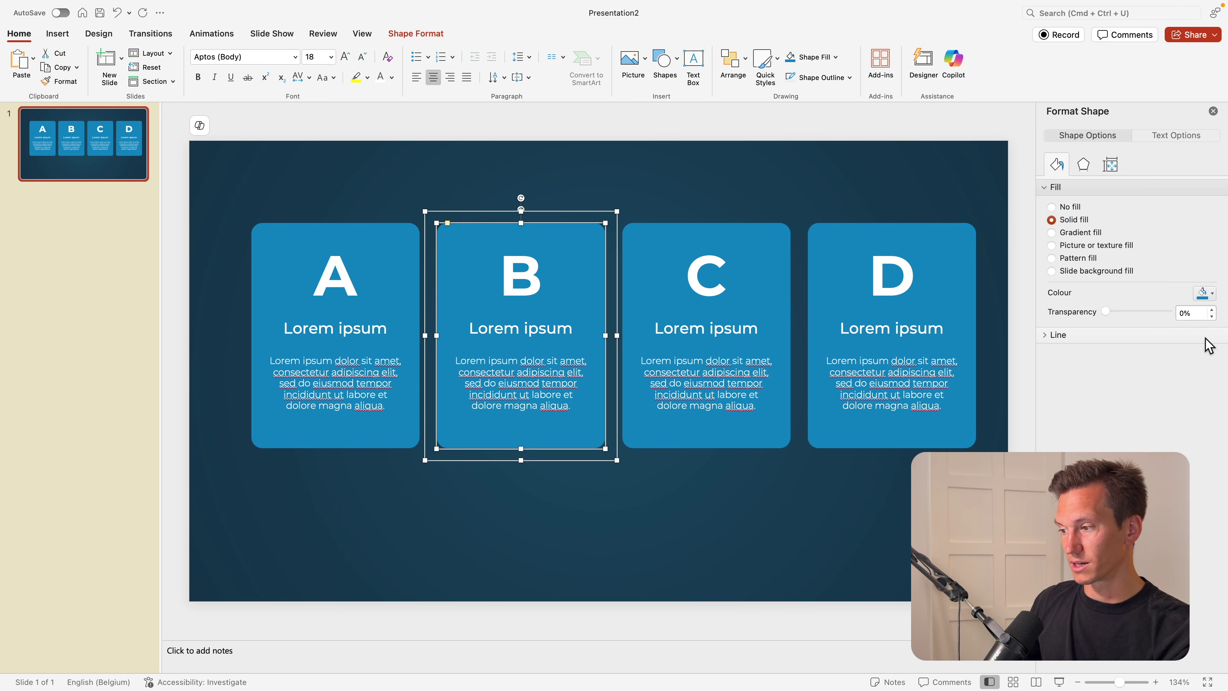
pyautogui.click(404, 234)
pyautogui.click(406, 236)
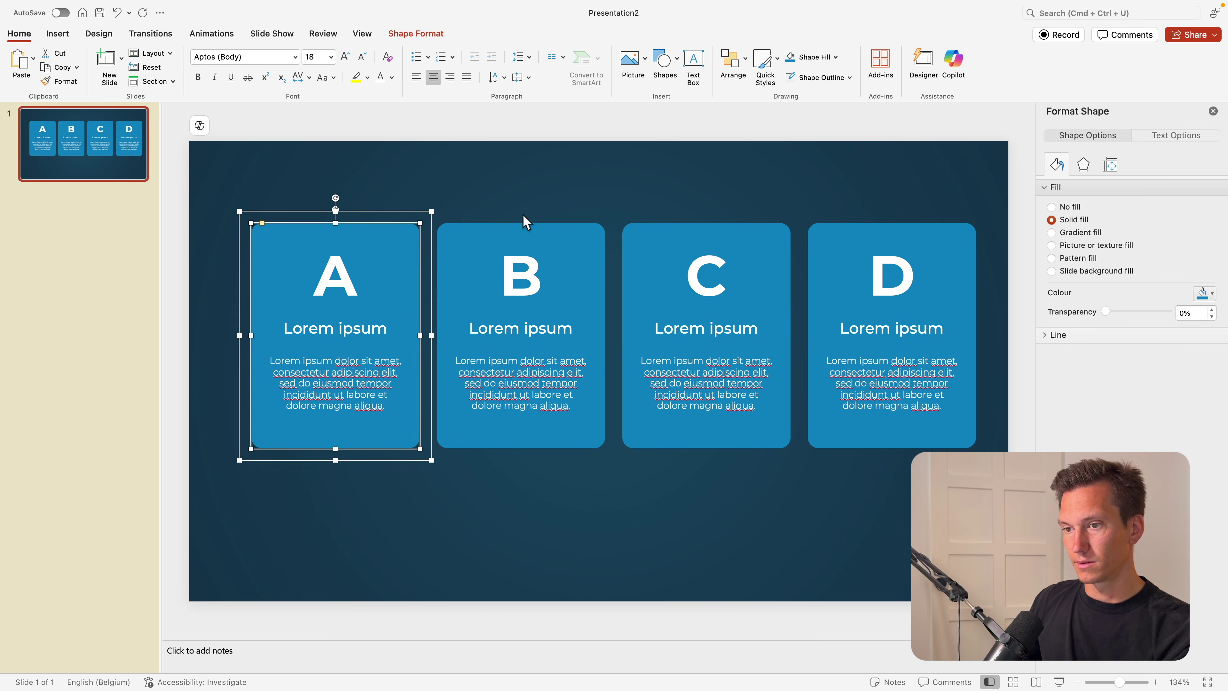
pyautogui.click(1211, 295)
pyautogui.click(1183, 338)
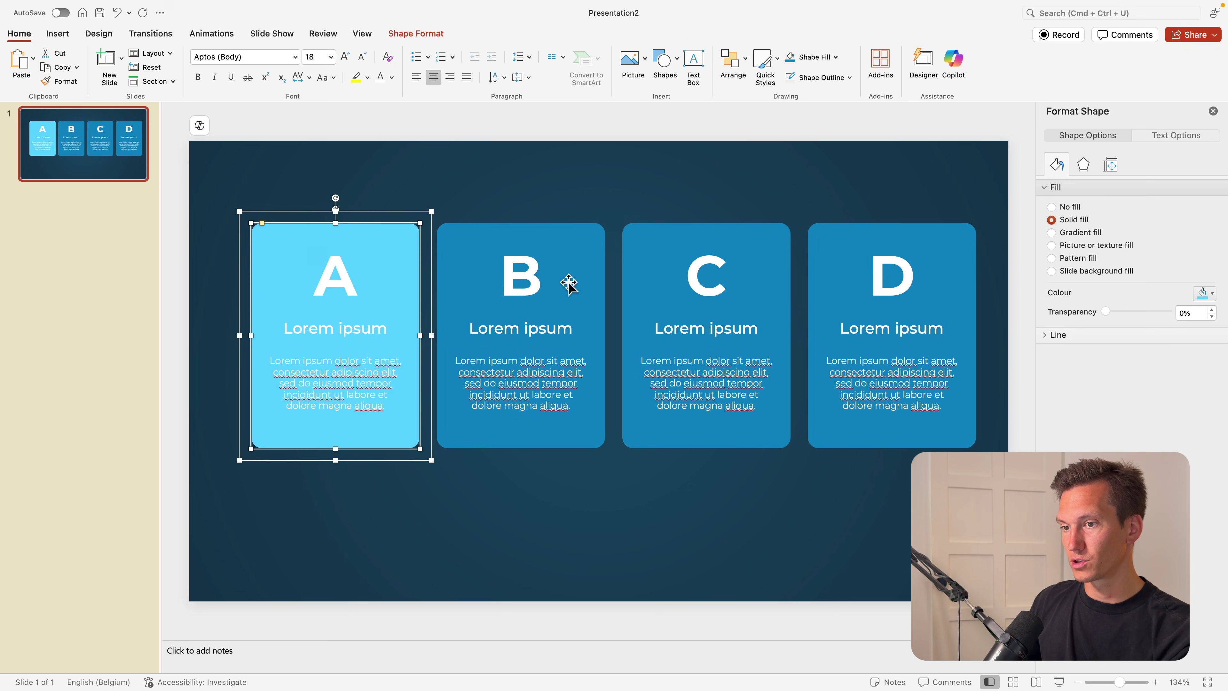
pyautogui.click(587, 245)
pyautogui.click(1203, 293)
pyautogui.click(1193, 345)
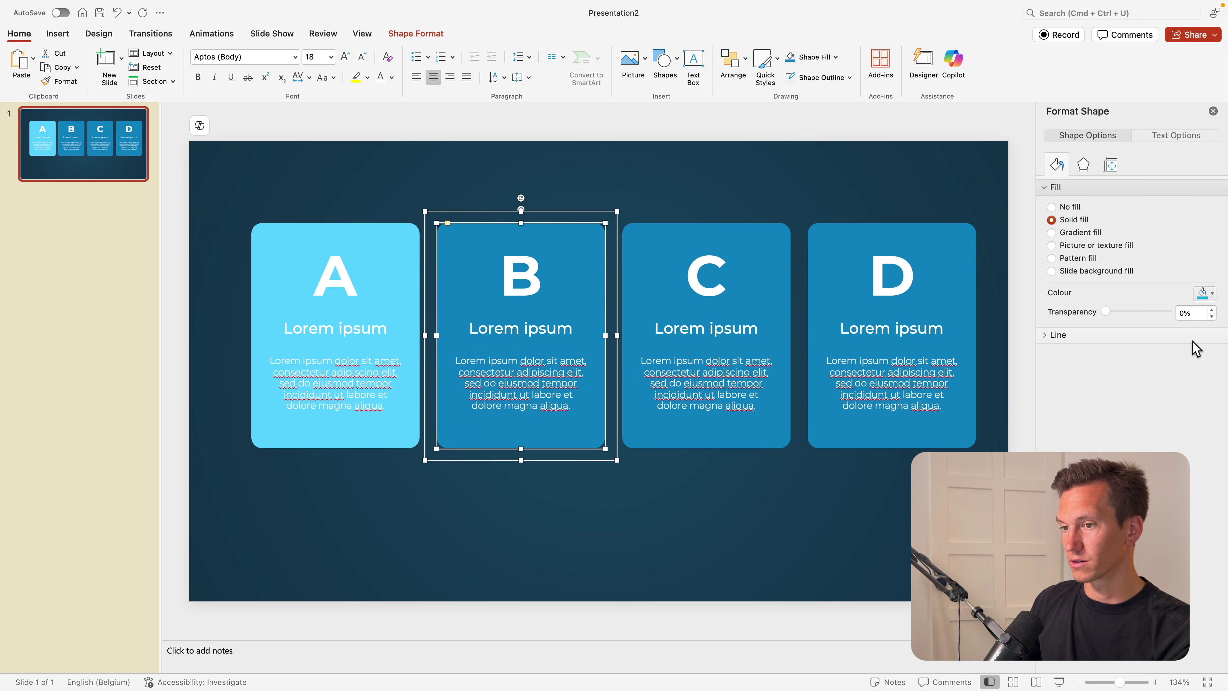
# Step: Fill card D with dark navy
pyautogui.click(940, 227)
pyautogui.click(940, 228)
pyautogui.click(1193, 294)
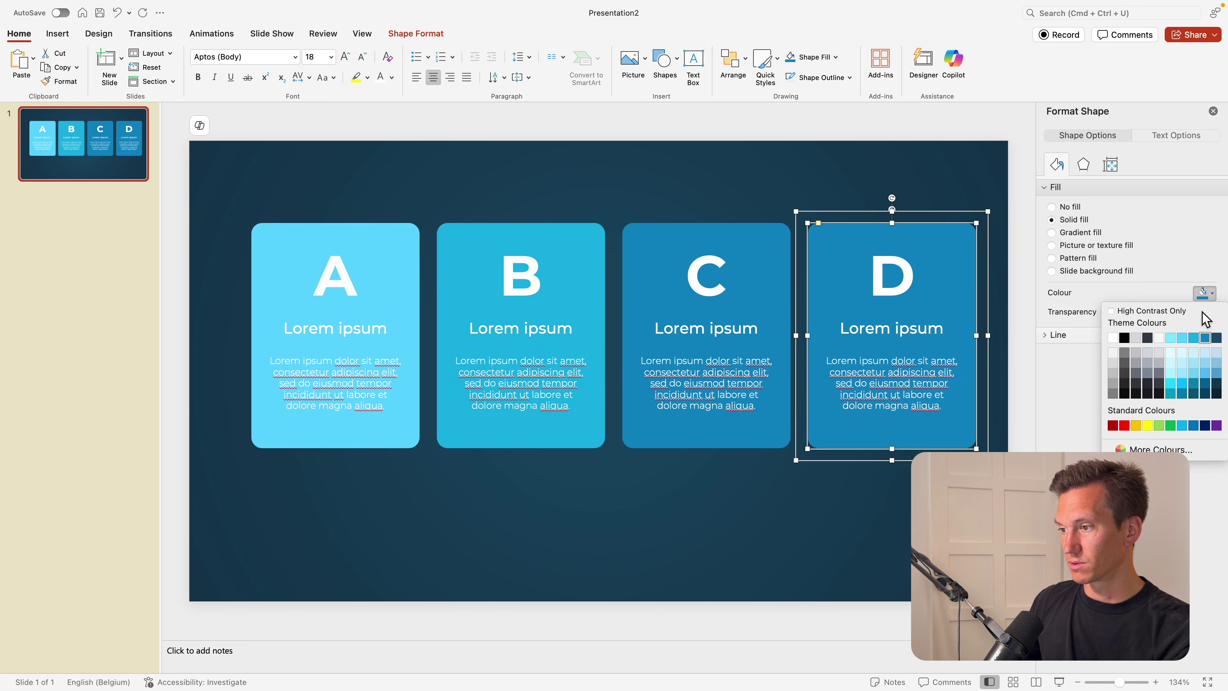
pyautogui.click(1217, 338)
pyautogui.click(810, 532)
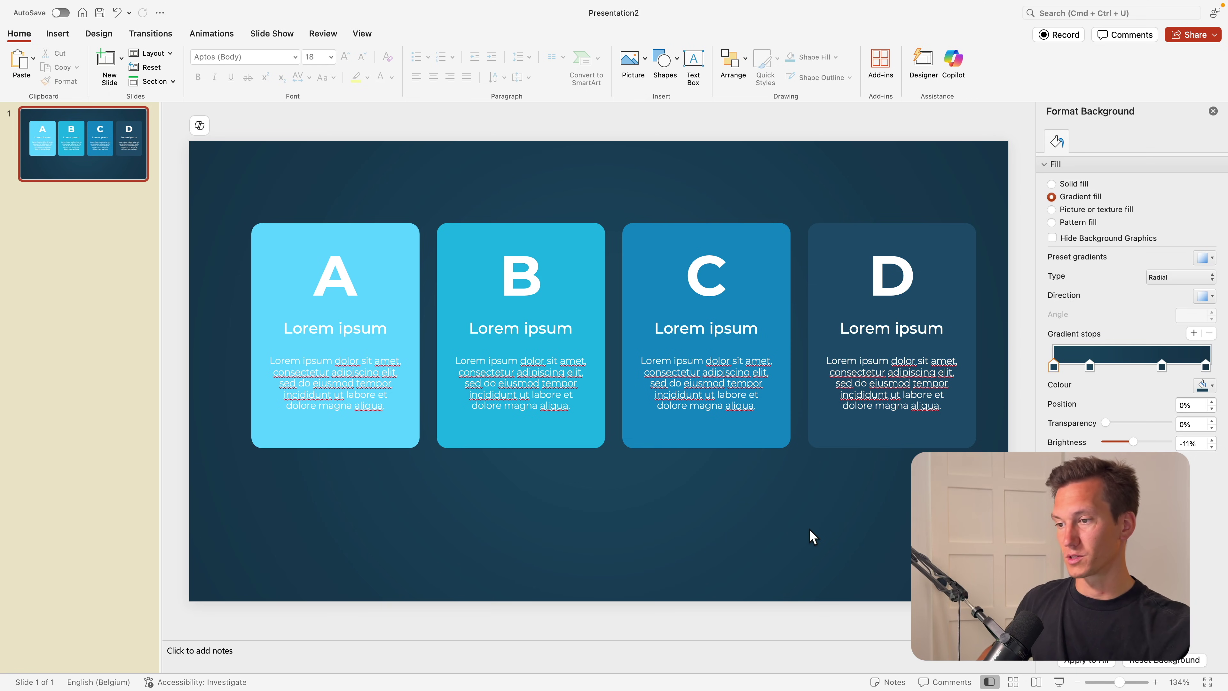
# Step: Apply an outer shadow preset to cards A and B
pyautogui.click(405, 224)
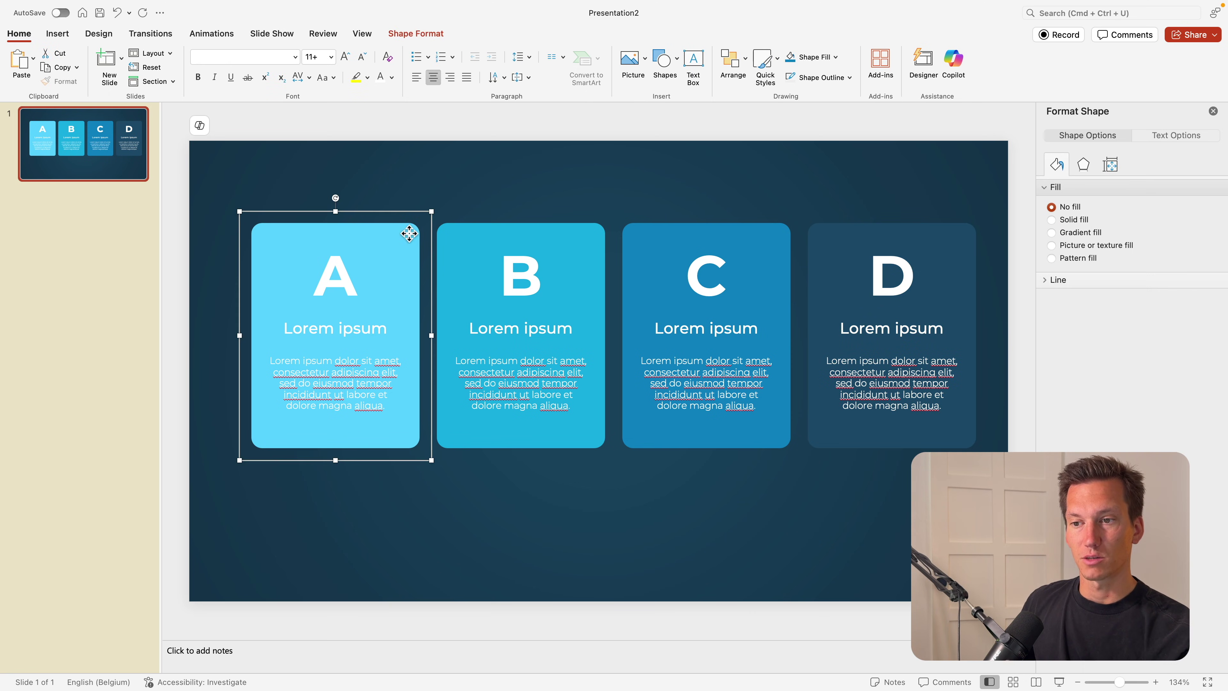
pyautogui.click(409, 234)
pyautogui.click(1083, 165)
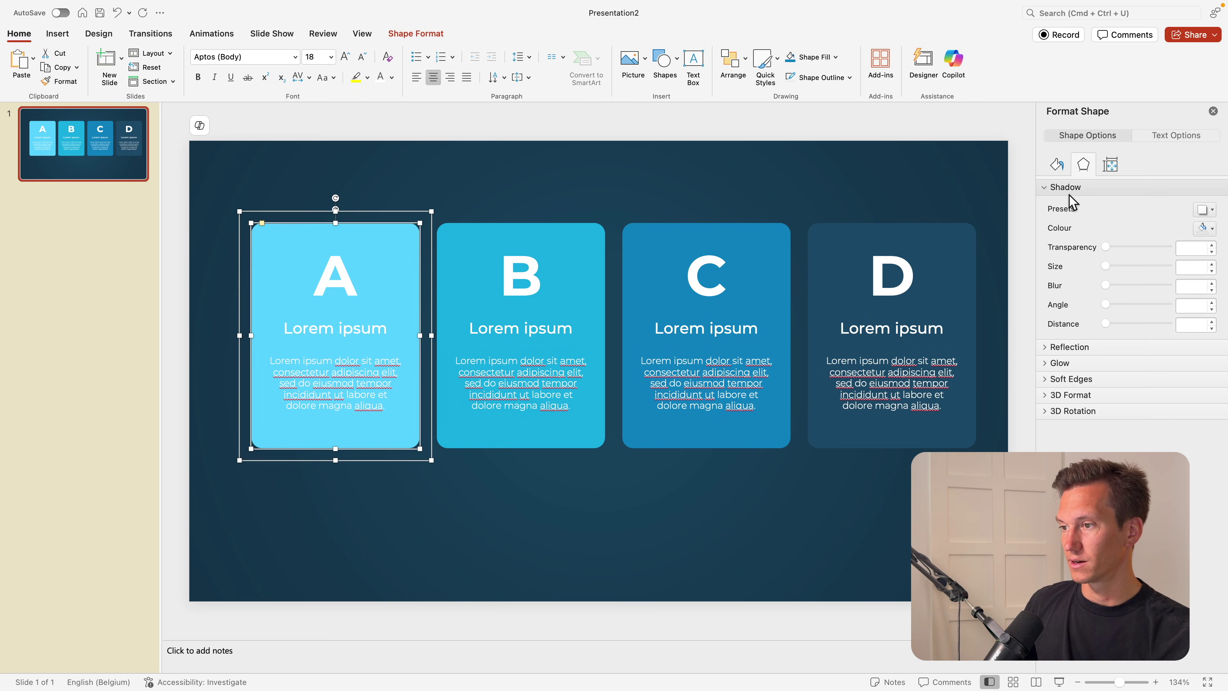
pyautogui.click(1200, 213)
pyautogui.click(1112, 316)
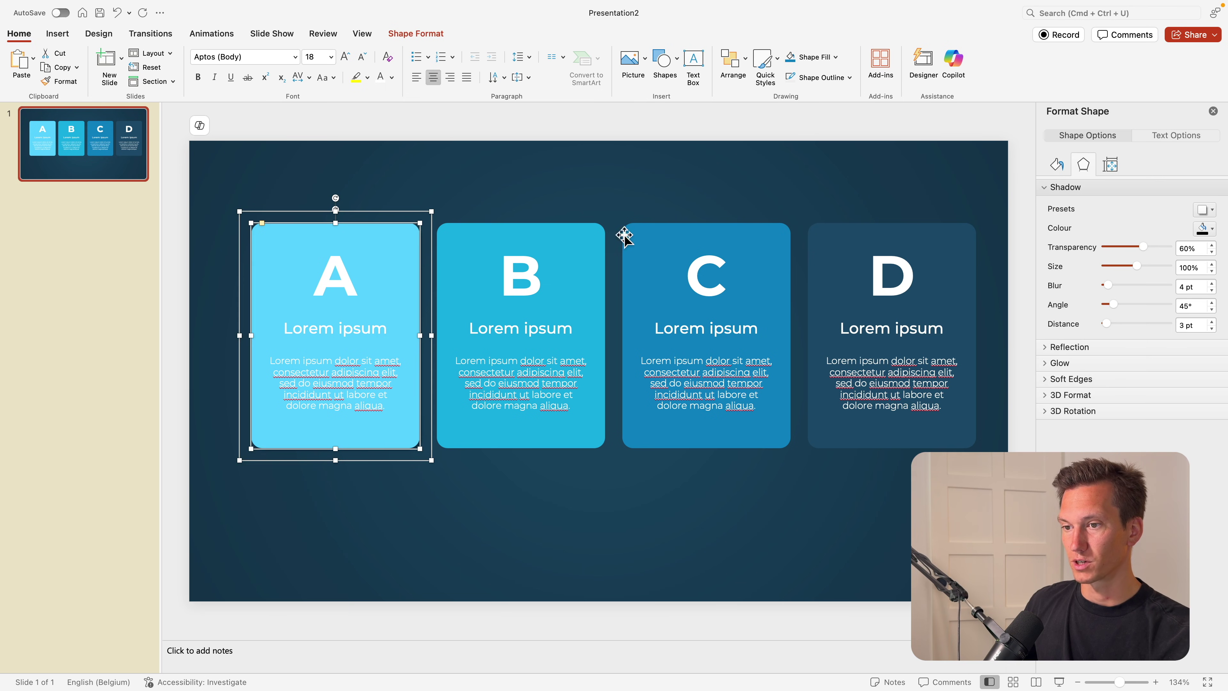
pyautogui.click(599, 232)
pyautogui.click(598, 234)
pyautogui.click(1202, 209)
pyautogui.click(1112, 317)
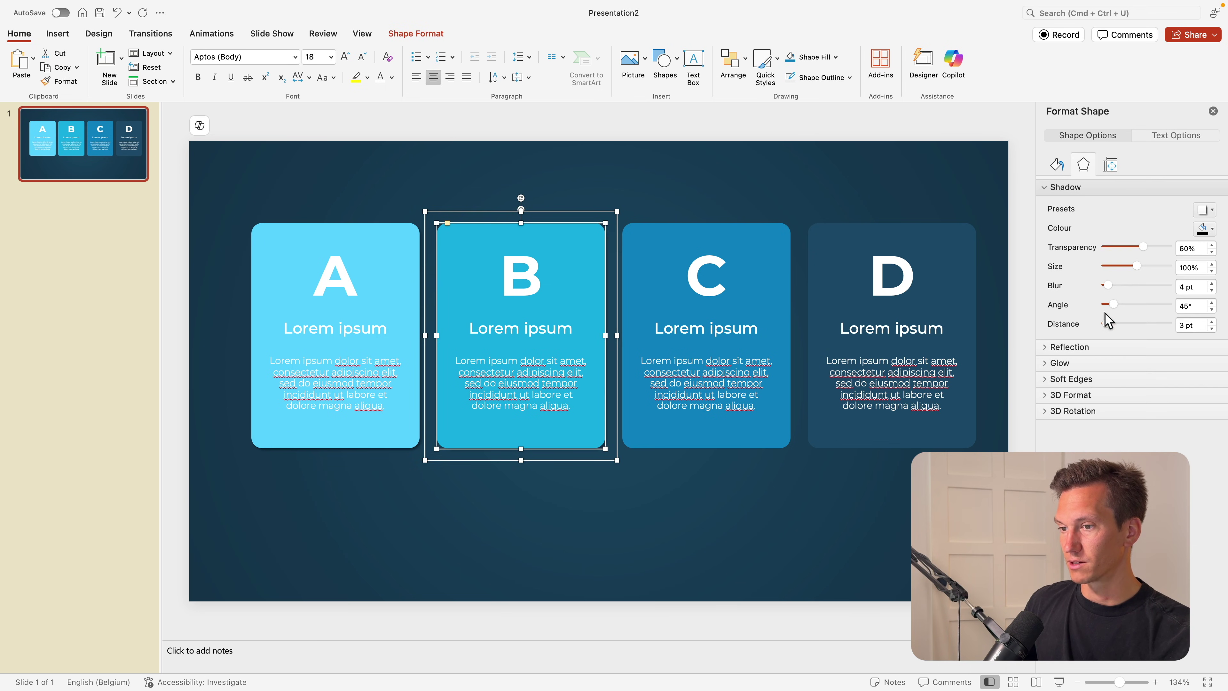
# Step: Apply the same outer shadow preset to cards C and D
pyautogui.click(764, 239)
pyautogui.click(777, 236)
pyautogui.click(1202, 210)
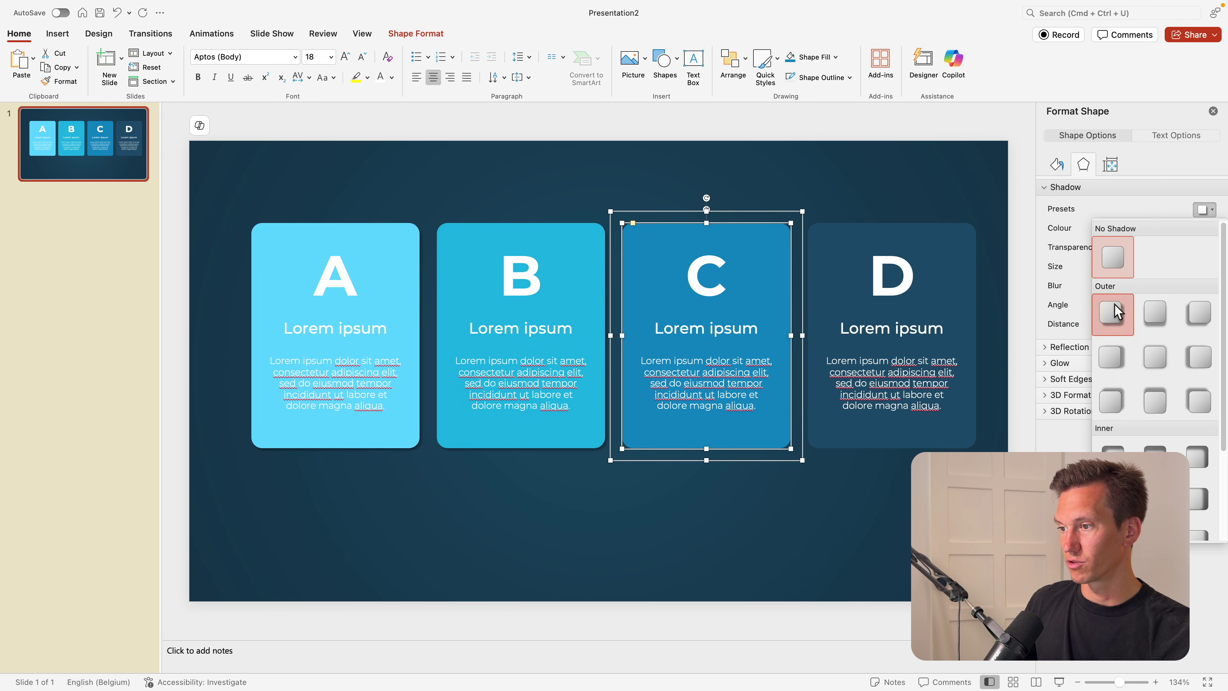
pyautogui.click(1112, 316)
pyautogui.click(957, 231)
pyautogui.click(961, 233)
pyautogui.click(1202, 209)
pyautogui.click(1107, 305)
pyautogui.click(960, 159)
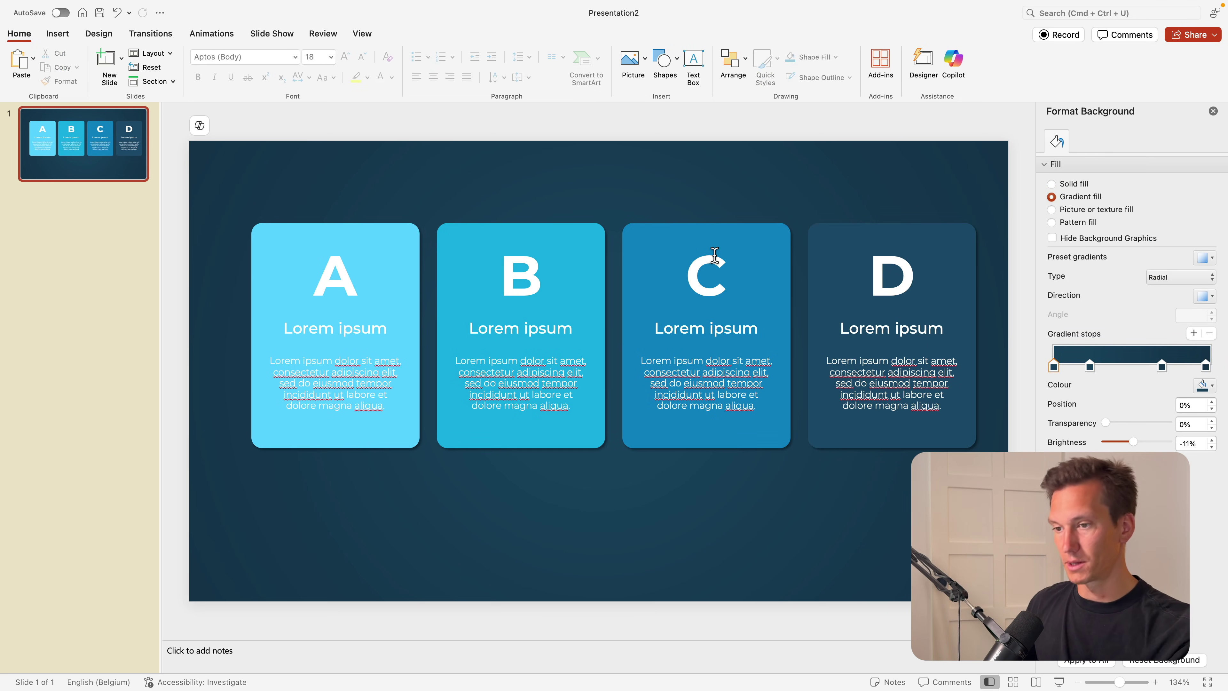
# Step: Copy card B's title and body text and place the copy below the cards
pyautogui.click(530, 323)
pyautogui.click(529, 323)
pyautogui.keyDown('shift'); pyautogui.click(539, 368); pyautogui.keyUp('shift')
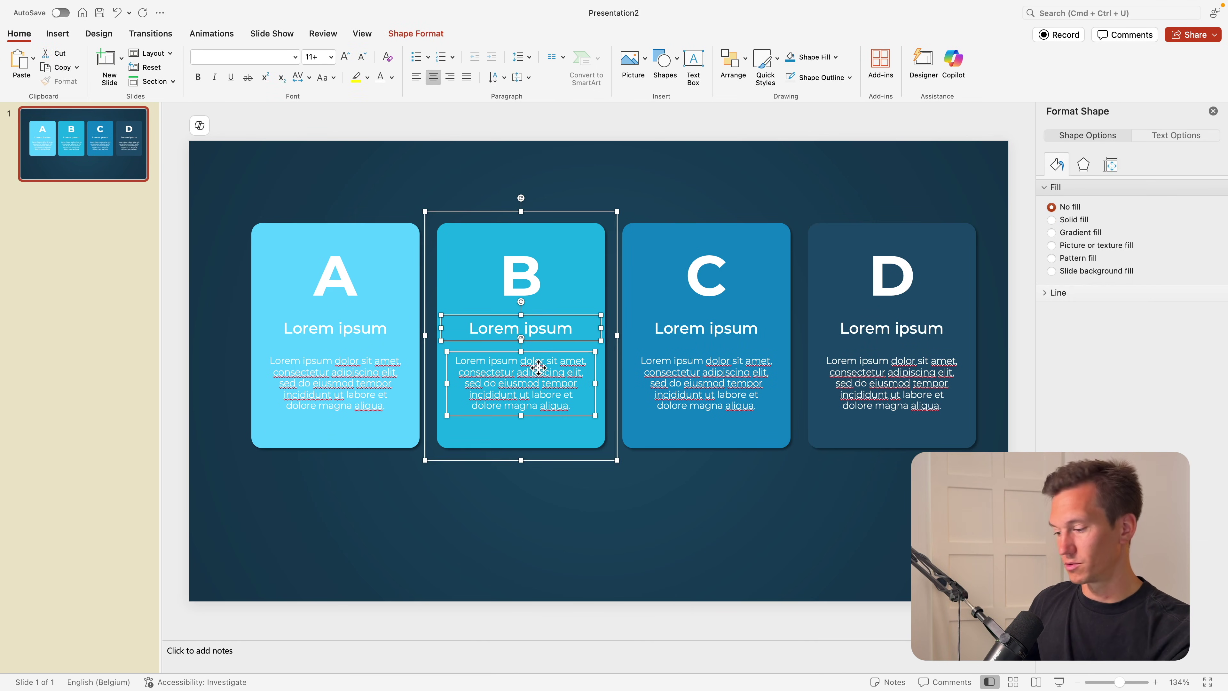
pyautogui.press('super+c')
pyautogui.click(541, 478)
pyautogui.press('super+v')
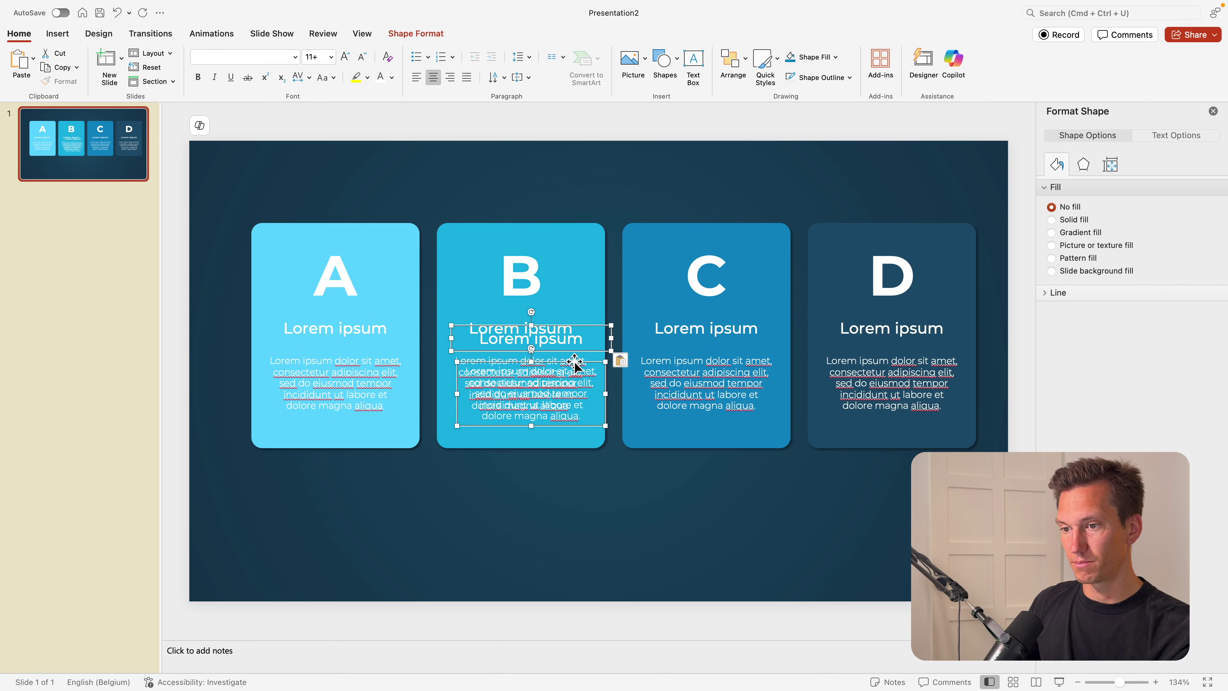
pyautogui.moveTo(572, 360); pyautogui.dragTo(788, 561)
pyautogui.click(686, 556)
pyautogui.click(661, 564)
# Step: Make the heading a centred, bold 28 pt 'Lorem ipsum dolor sit'
pyautogui.click(627, 497)
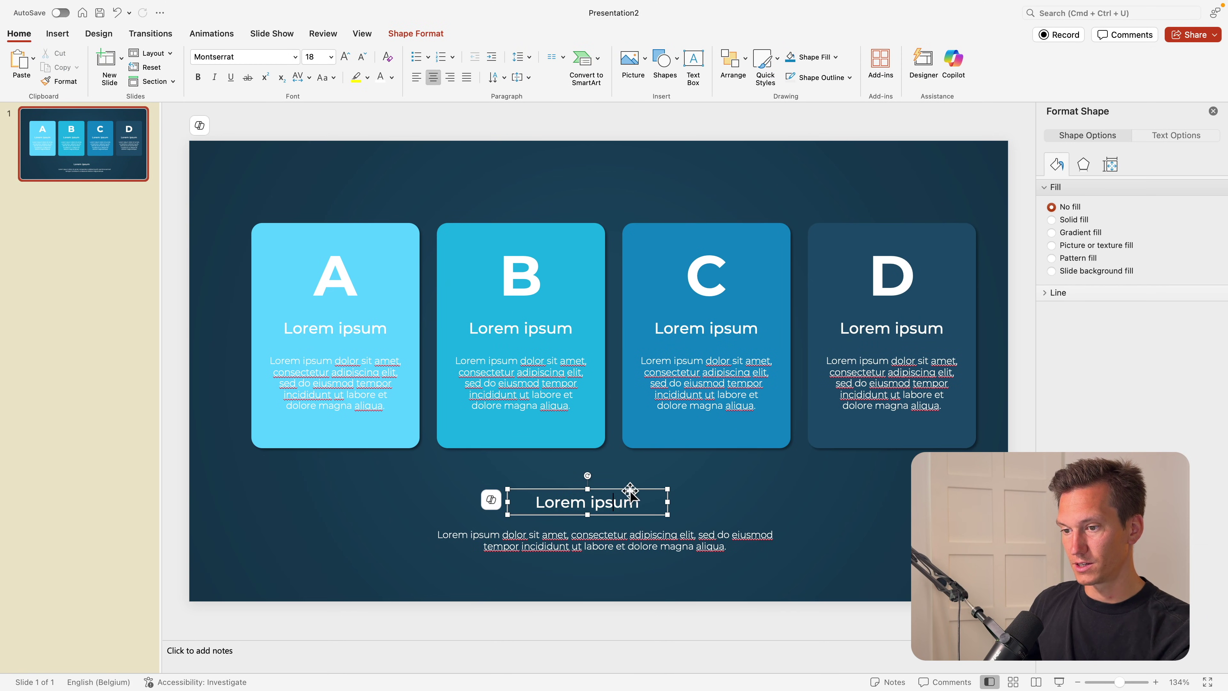
pyautogui.moveTo(629, 491); pyautogui.dragTo(648, 491)
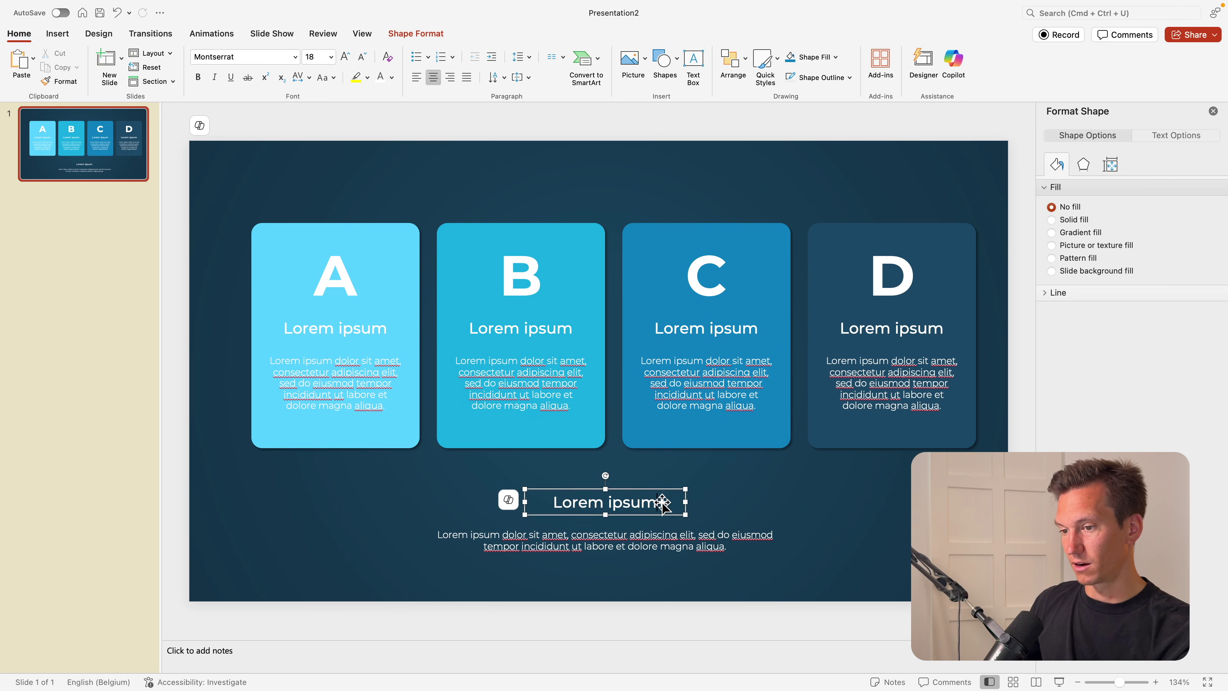
pyautogui.click(664, 503)
pyautogui.write('dolor sit')
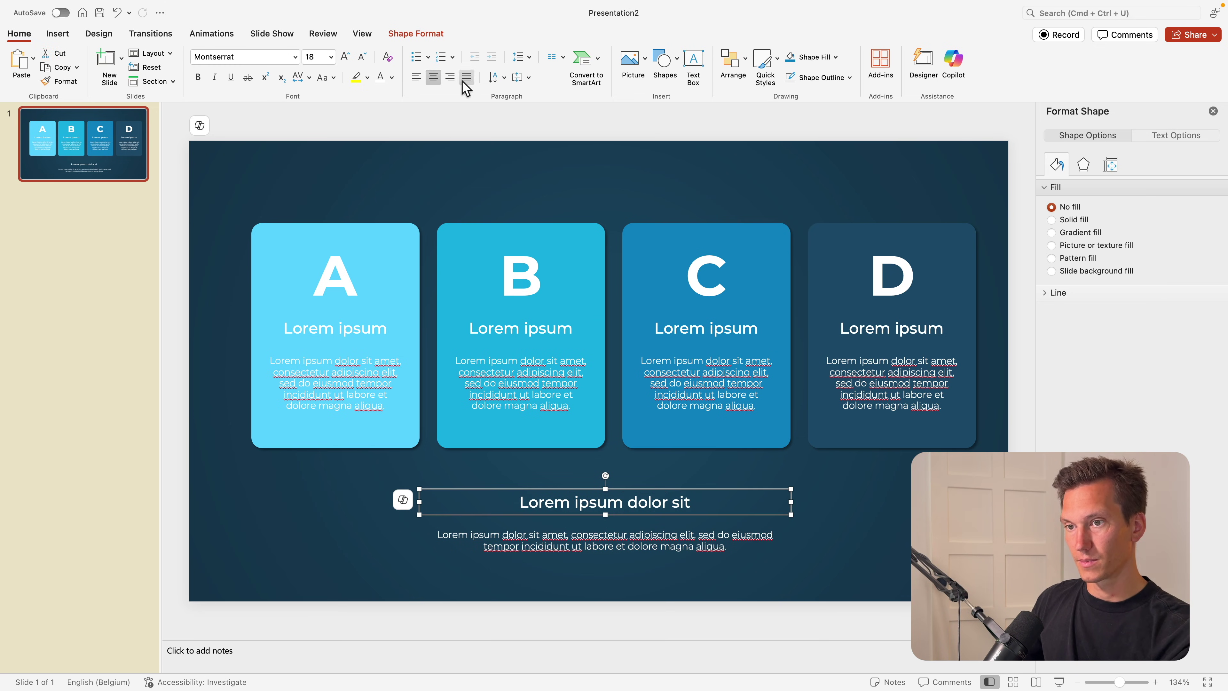
pyautogui.click(346, 57)
pyautogui.click(346, 56)
pyautogui.click(346, 57)
pyautogui.press('super+b')
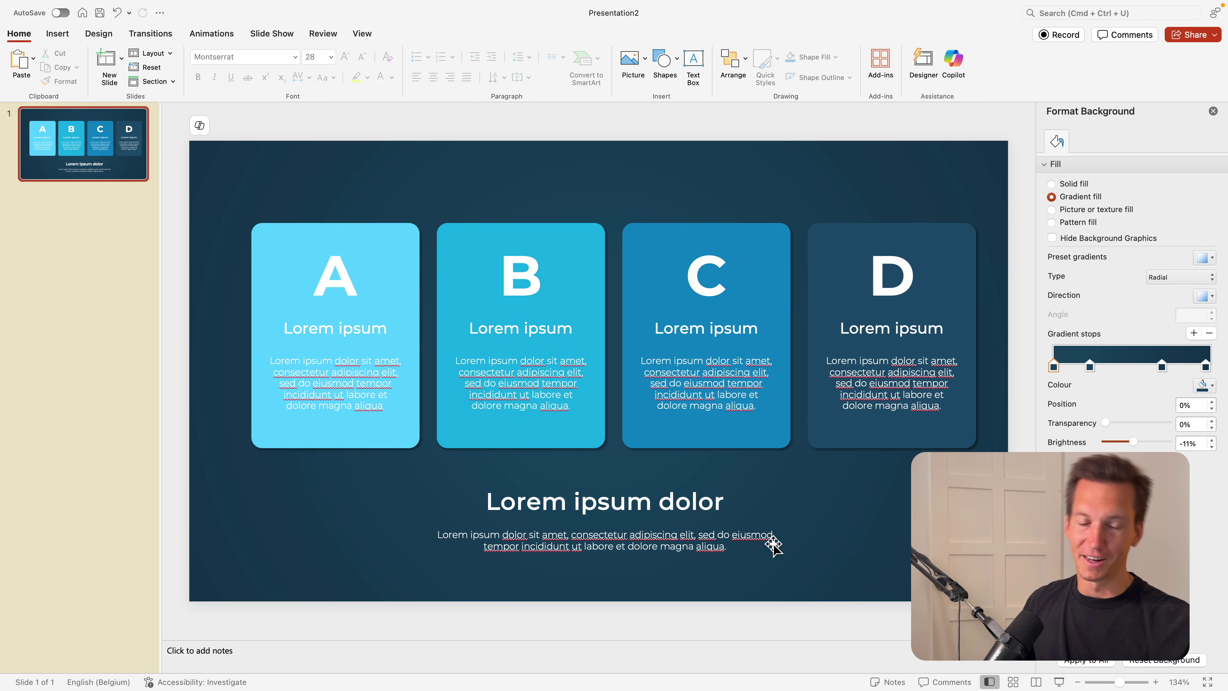
# Step: Bring up the context menu for the slide's thumbnail in the slide panel
pyautogui.rightClick(94, 148)
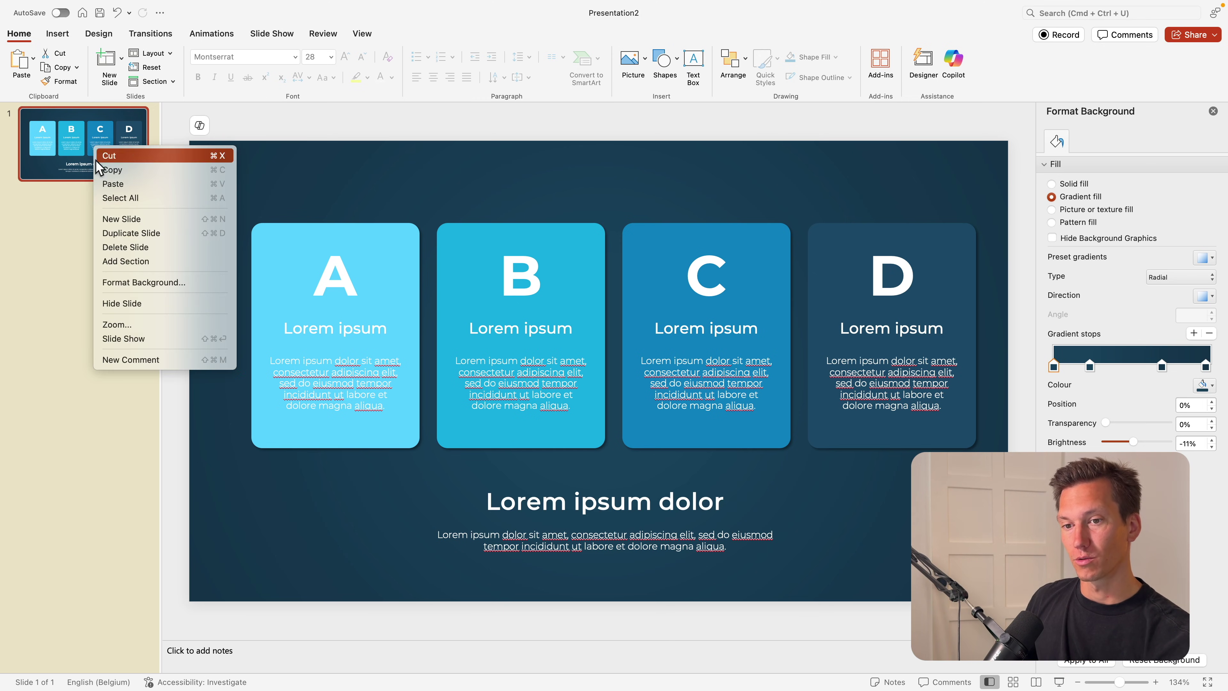
pyautogui.click(127, 233)
pyautogui.click(123, 156)
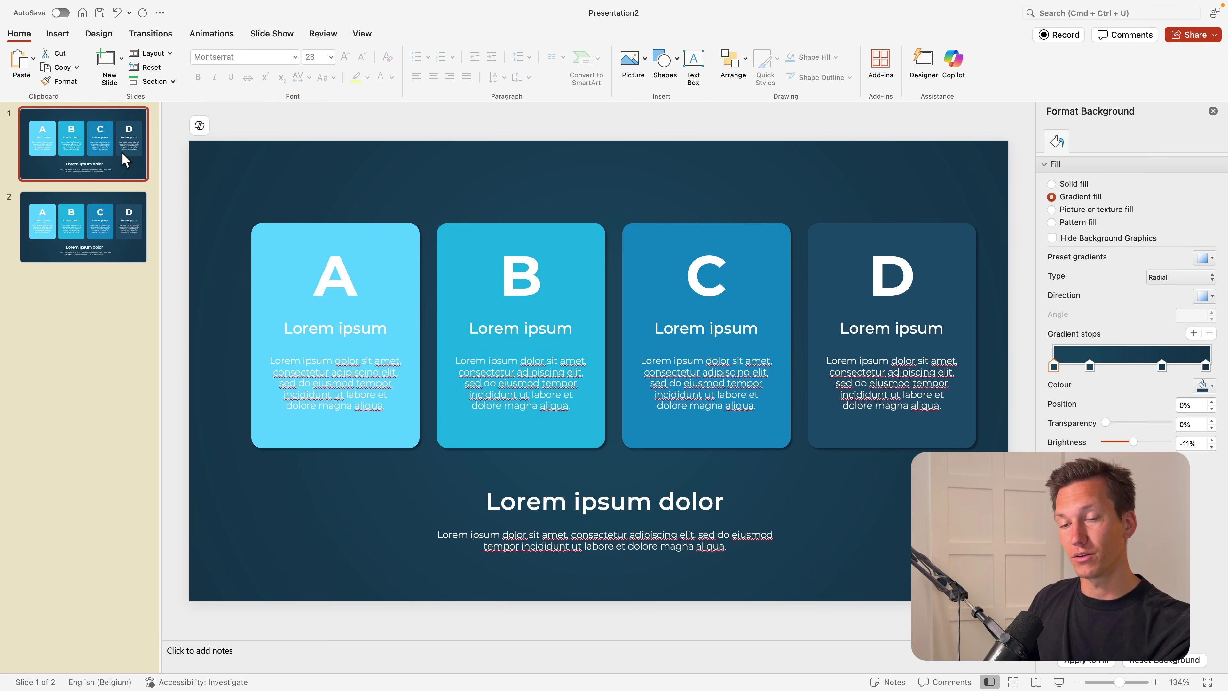
pyautogui.click(342, 231)
pyautogui.moveTo(368, 244); pyautogui.dragTo(500, 236)
pyautogui.moveTo(585, 236); pyautogui.dragTo(680, 239)
pyautogui.moveTo(853, 245); pyautogui.dragTo(750, 241)
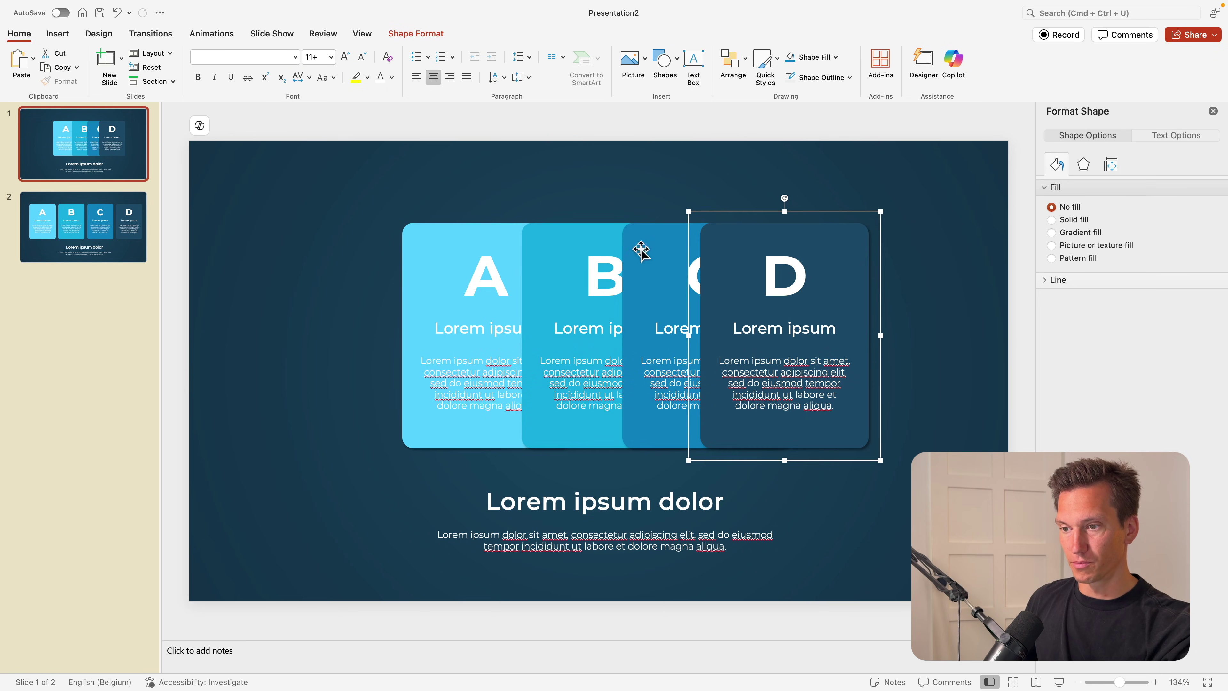
pyautogui.moveTo(515, 233); pyautogui.dragTo(540, 234)
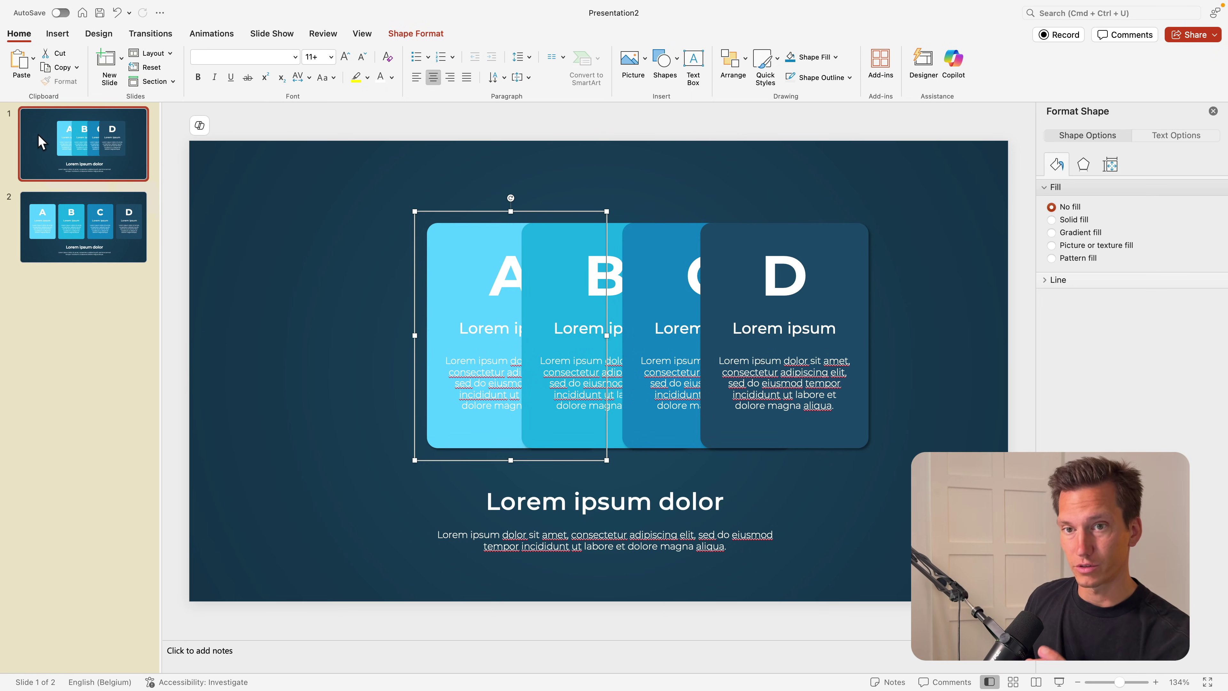
pyautogui.click(60, 139)
pyautogui.press('Delete')
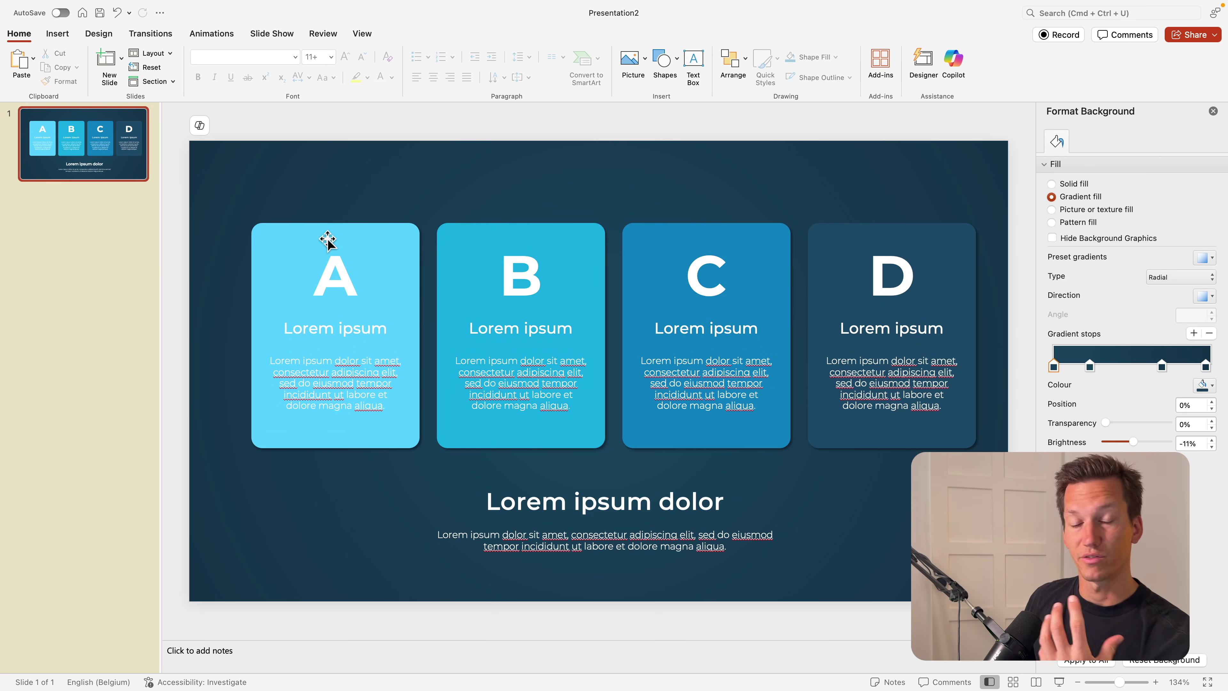
# Step: Send cards B, C and D to the back, one after another
pyautogui.click(465, 225)
pyautogui.rightClick(477, 228)
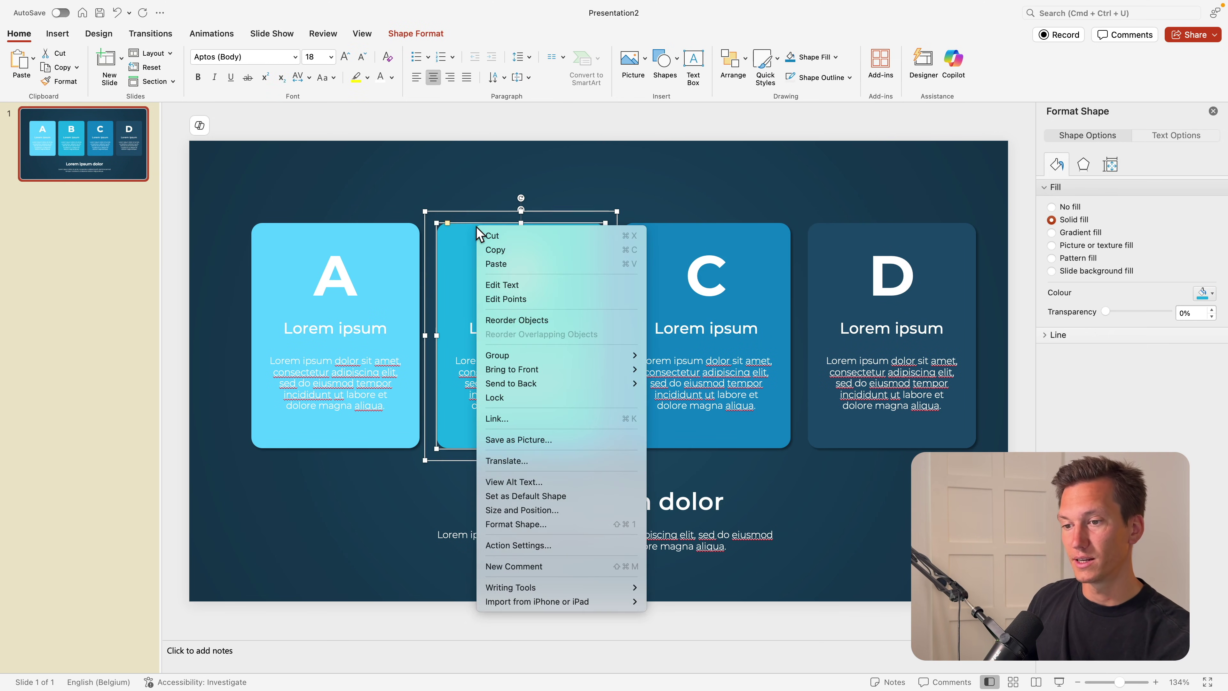
pyautogui.moveTo(578, 377)
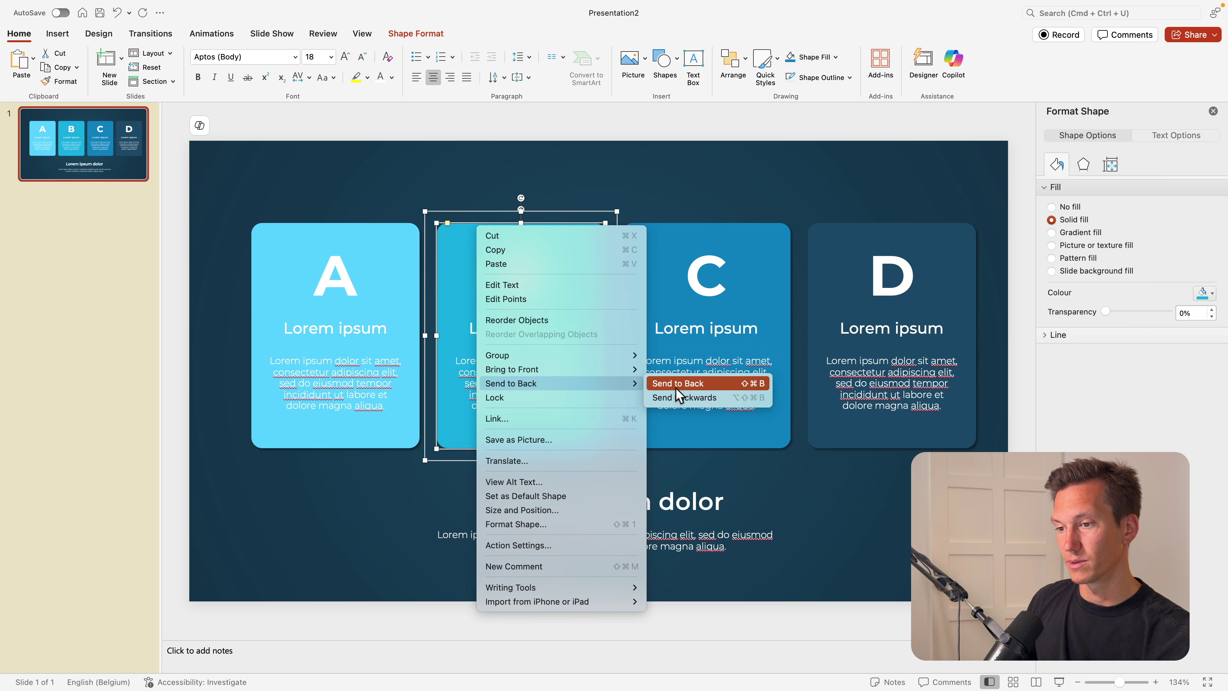
pyautogui.click(678, 386)
pyautogui.click(682, 213)
pyautogui.rightClick(682, 212)
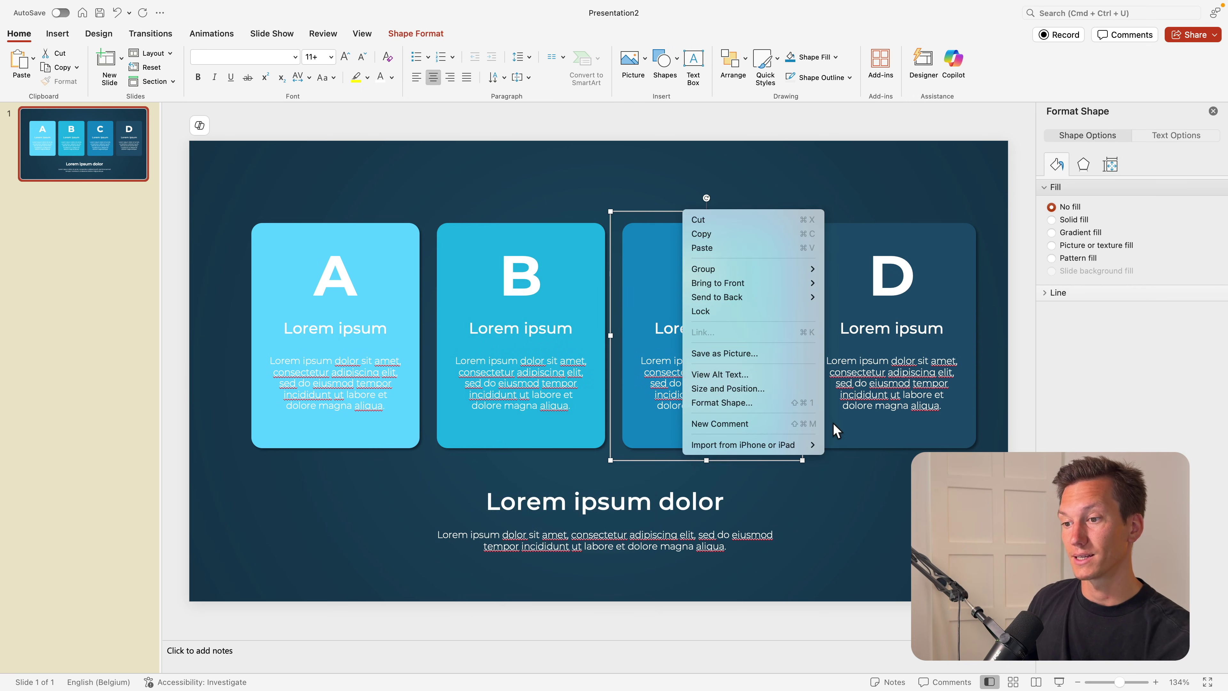
pyautogui.moveTo(798, 296)
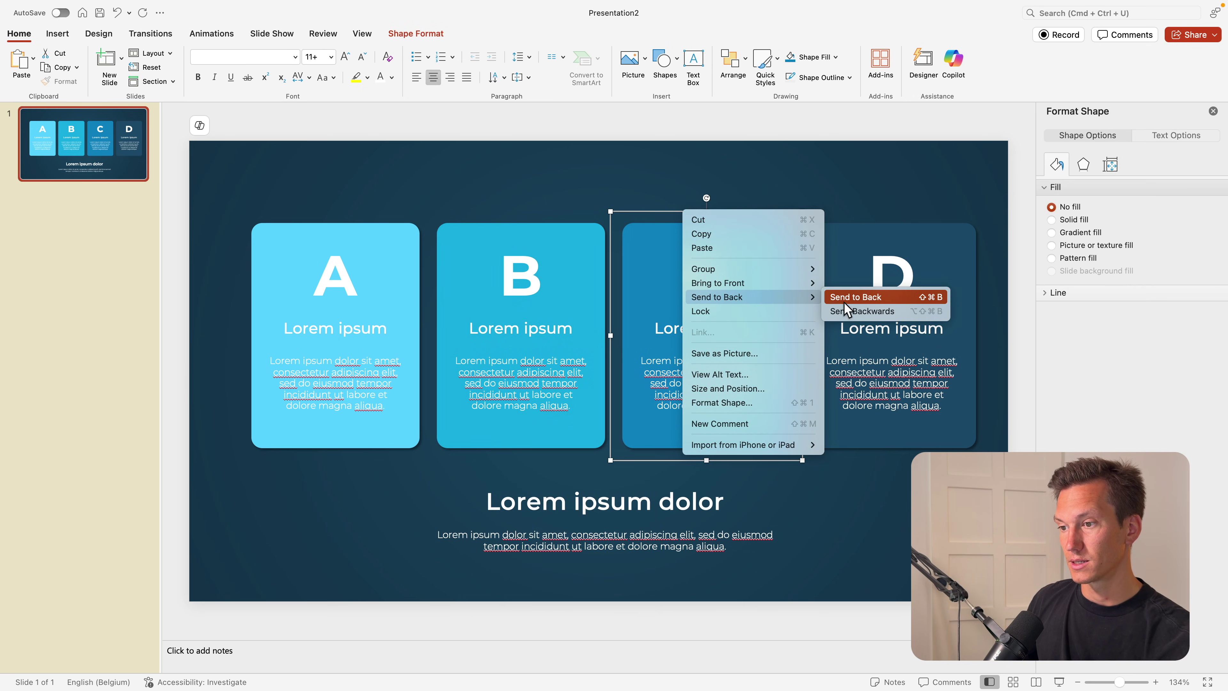
pyautogui.click(843, 298)
pyautogui.click(850, 262)
pyautogui.rightClick(855, 211)
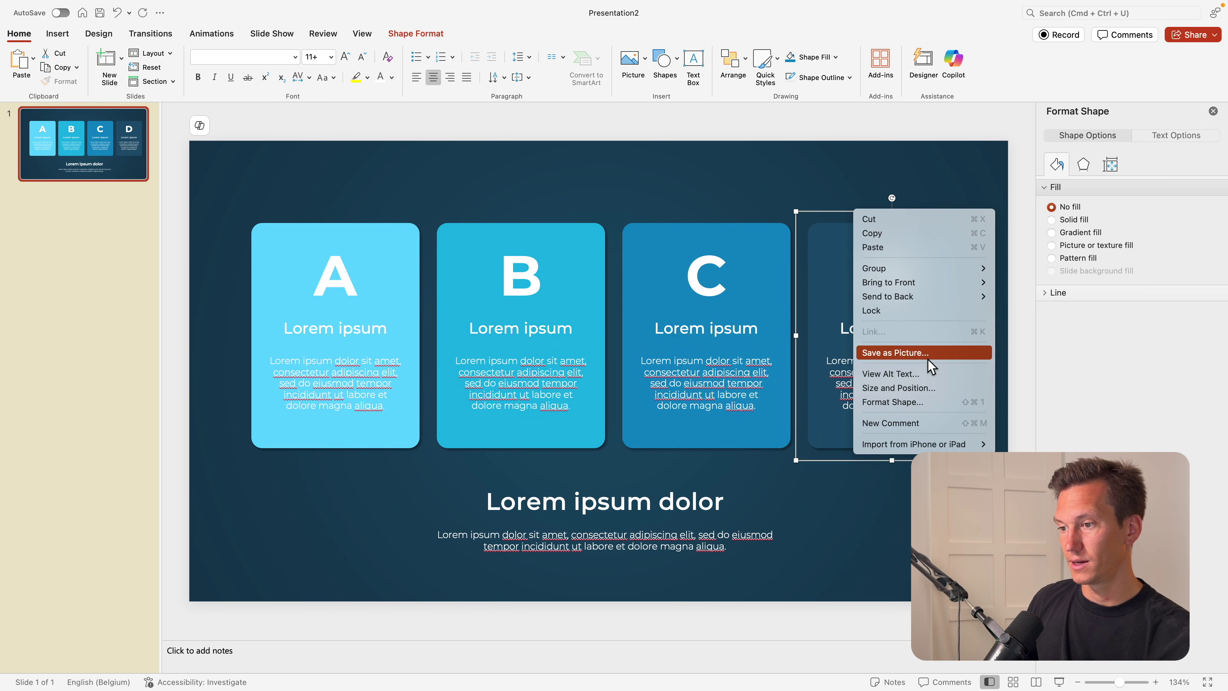
pyautogui.moveTo(956, 296)
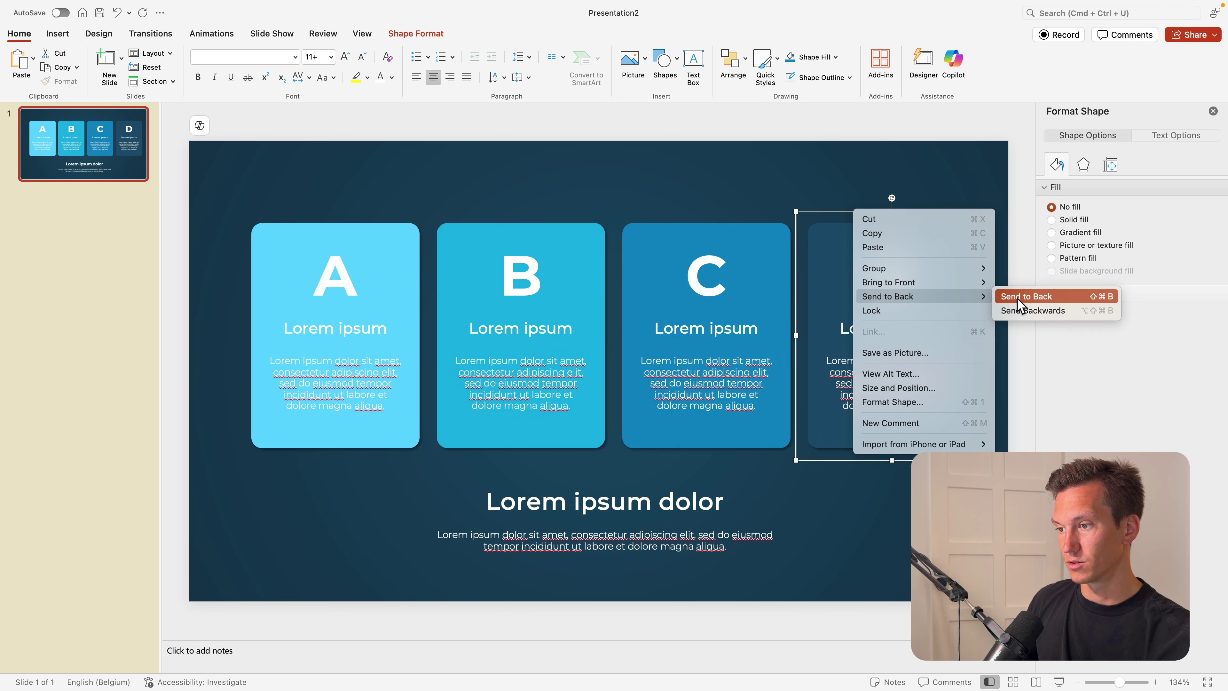
pyautogui.click(1018, 300)
# Step: Try moving cards D, B and A together, then undo the moves and deselect
pyautogui.moveTo(852, 230); pyautogui.dragTo(755, 230)
pyautogui.moveTo(578, 236); pyautogui.dragTo(711, 236)
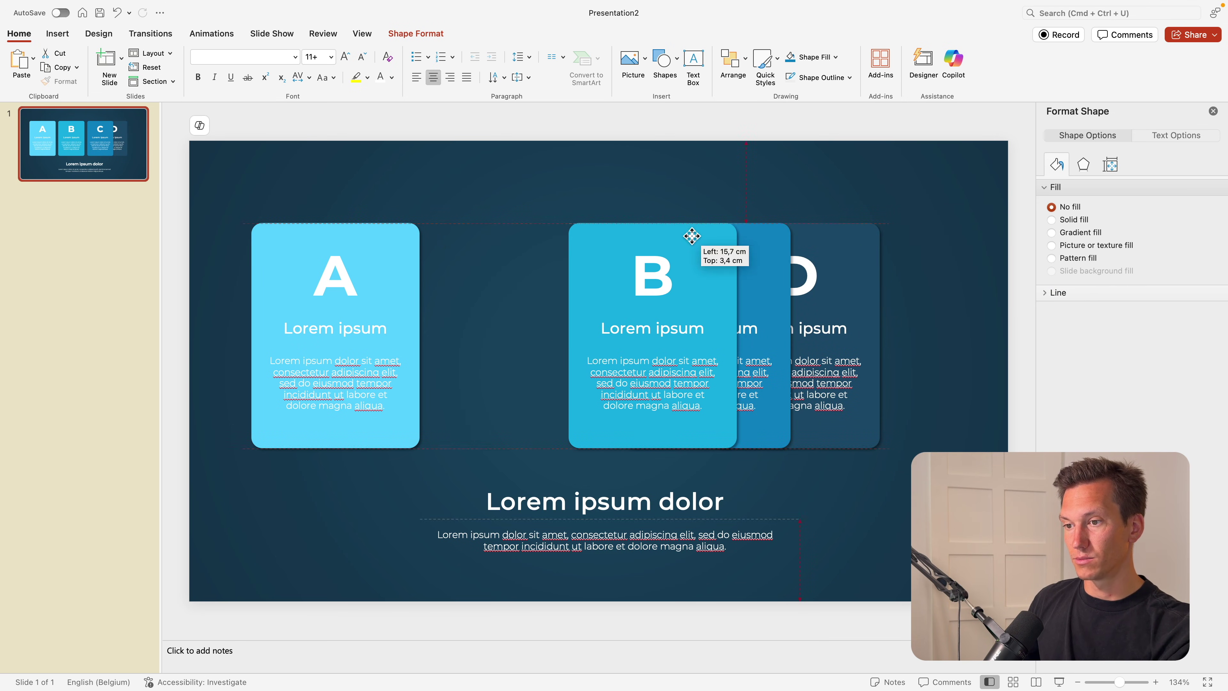
pyautogui.moveTo(344, 236); pyautogui.dragTo(613, 252)
pyautogui.press('super+z')
pyautogui.press('super+z')
pyautogui.press('super+z')
pyautogui.press('super+z')
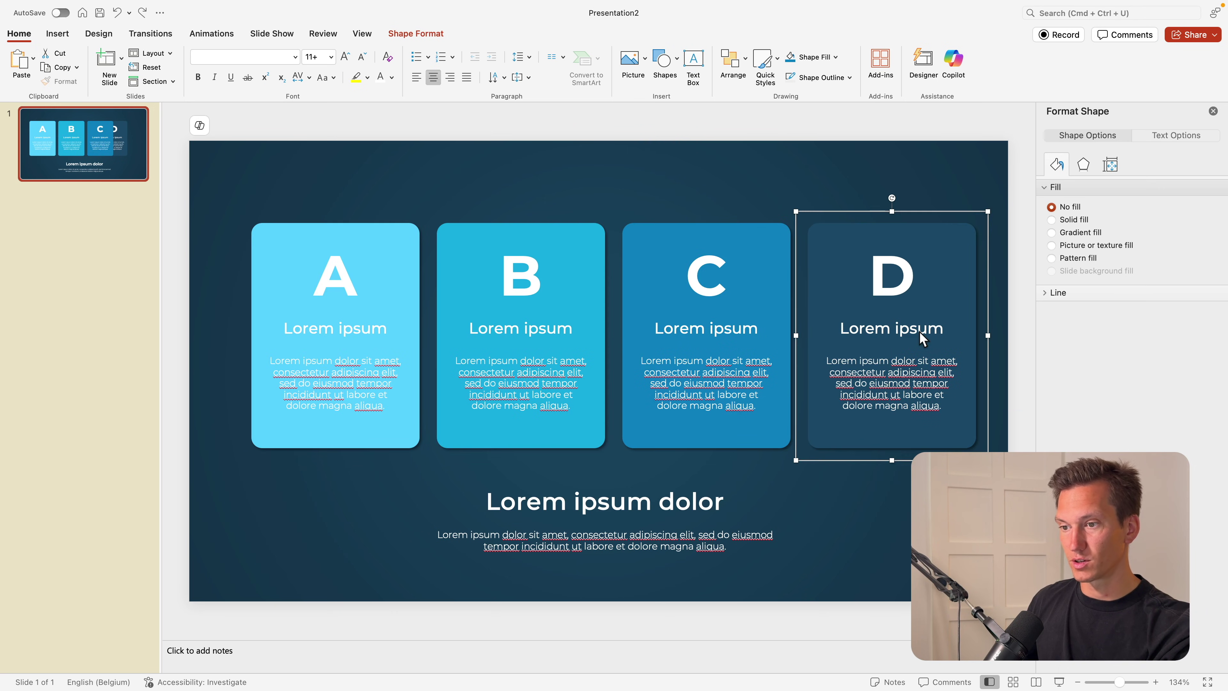
pyautogui.click(727, 188)
# Step: Duplicate slide 1 and return to the original first slide
pyautogui.rightClick(95, 152)
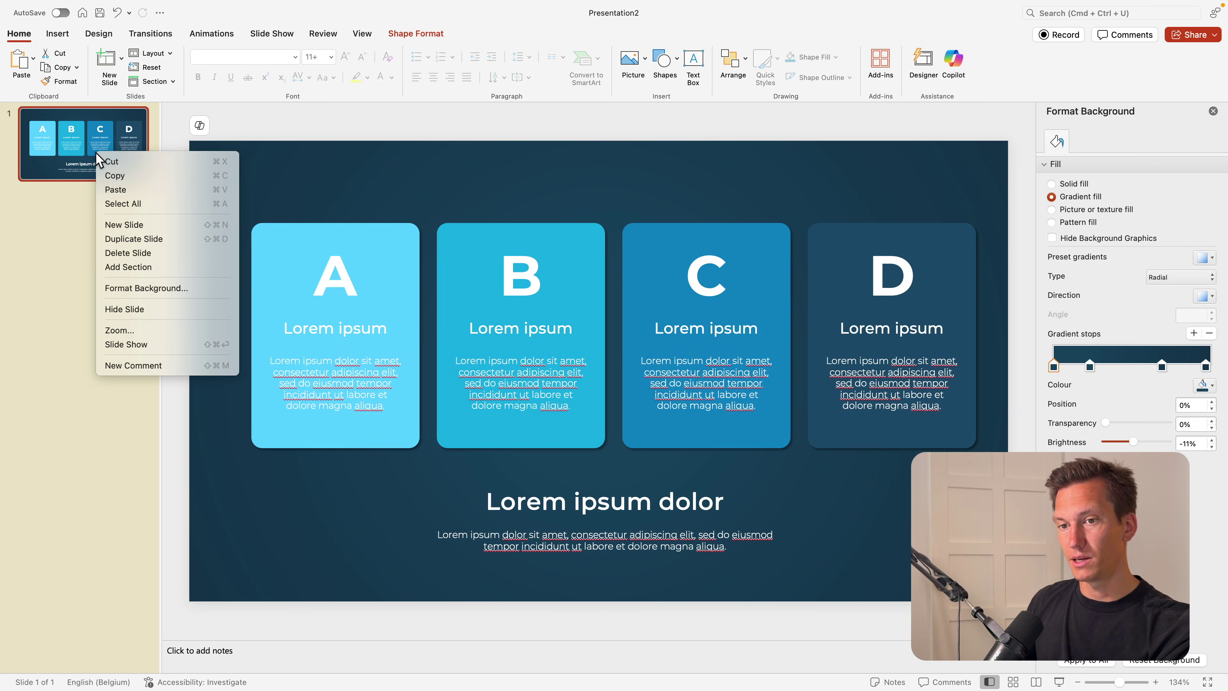
pyautogui.click(143, 240)
pyautogui.click(111, 159)
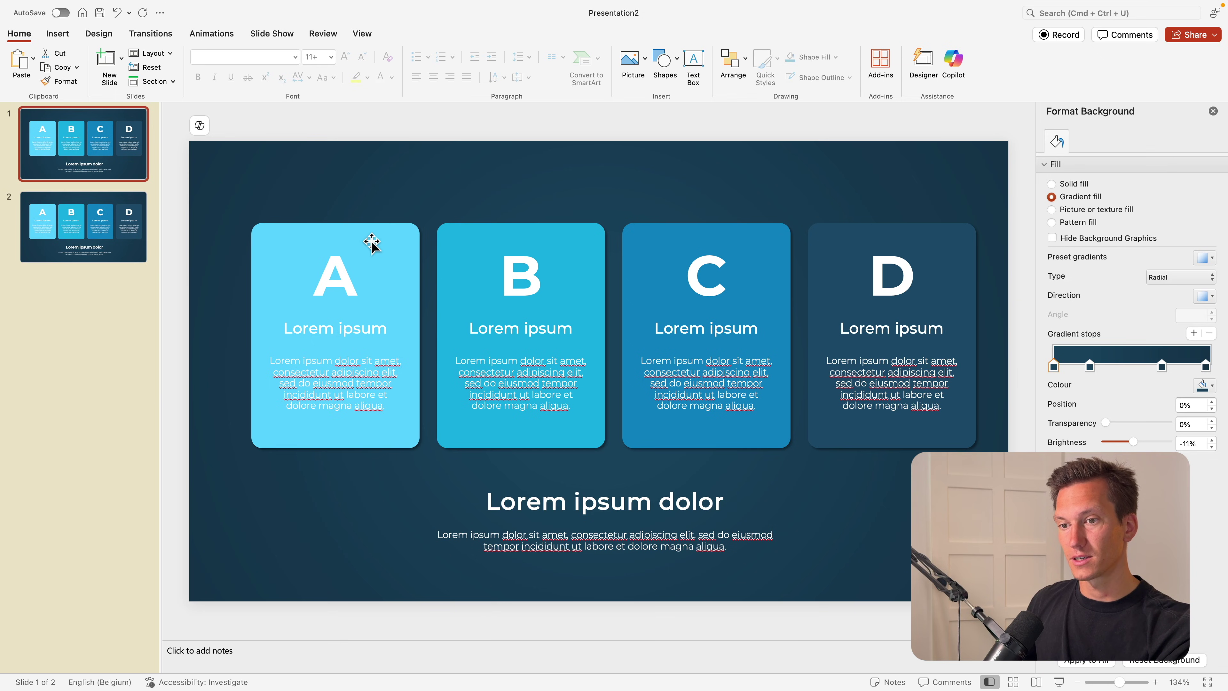
# Step: Gather cards A, C and D toward the centre, tucking D behind C and tilting both
pyautogui.moveTo(372, 244); pyautogui.dragTo(501, 247)
pyautogui.moveTo(705, 238); pyautogui.dragTo(594, 234)
pyautogui.moveTo(920, 235); pyautogui.dragTo(650, 234)
pyautogui.moveTo(614, 194); pyautogui.dragTo(649, 196)
pyautogui.moveTo(563, 203); pyautogui.dragTo(549, 204)
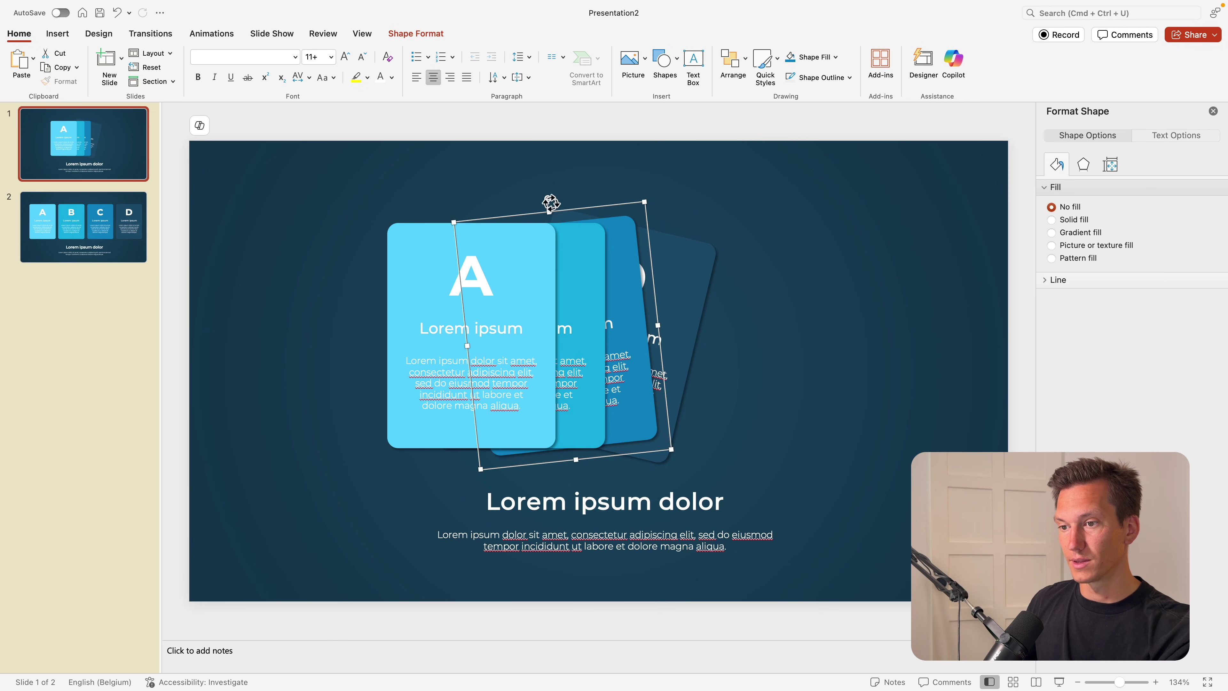
pyautogui.moveTo(610, 245); pyautogui.dragTo(647, 247)
# Step: Tilt card B and tuck it into the stack beside card A
pyautogui.click(589, 233)
pyautogui.moveTo(520, 202); pyautogui.dragTo(509, 198)
pyautogui.moveTo(582, 261); pyautogui.dragTo(643, 231)
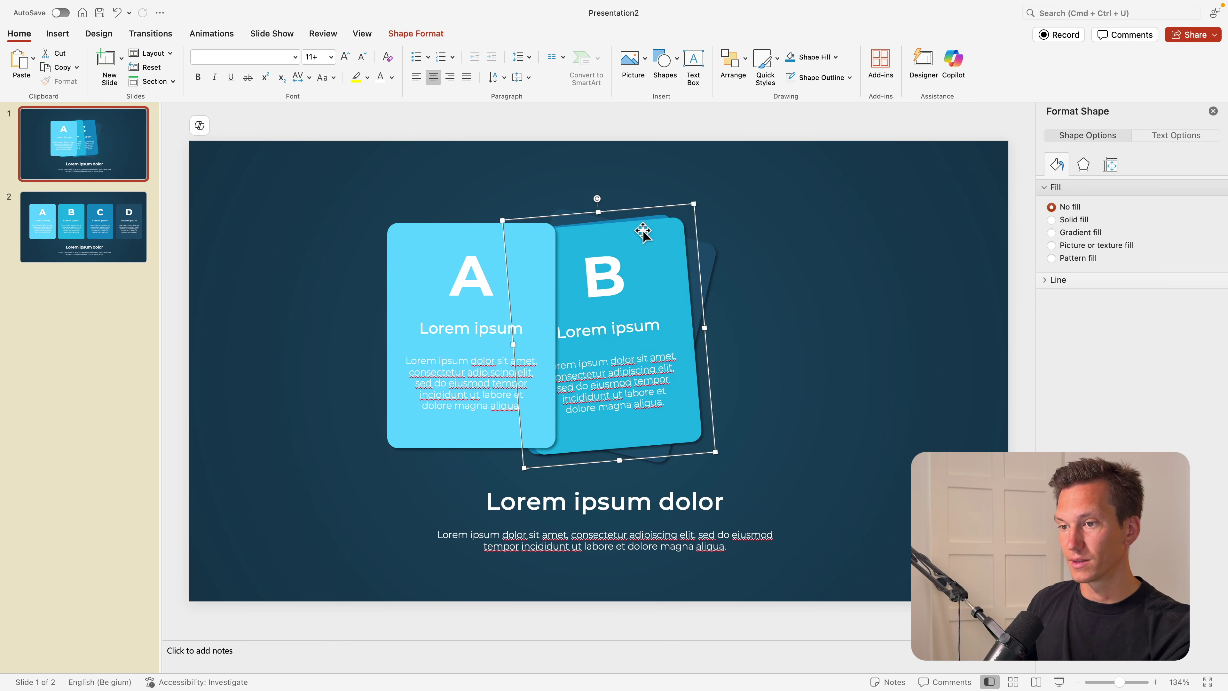
pyautogui.moveTo(594, 199); pyautogui.dragTo(614, 197)
pyautogui.click(803, 274)
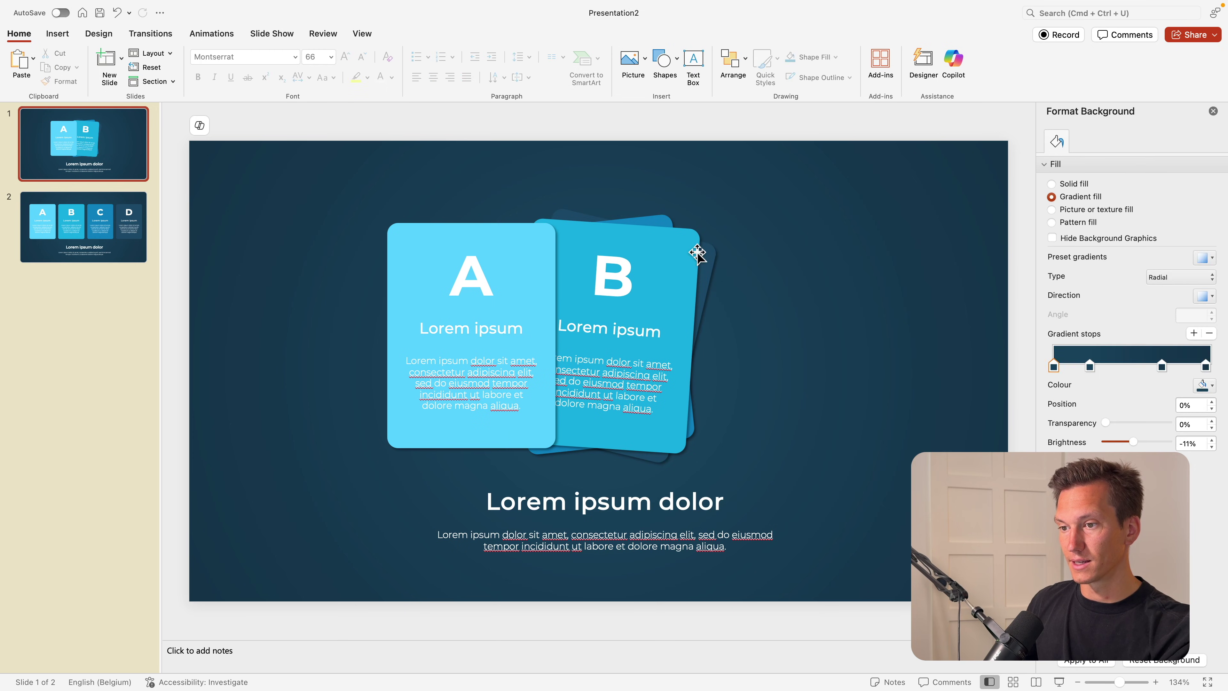
pyautogui.moveTo(696, 247); pyautogui.dragTo(706, 252)
# Step: Set card A upright on top of the stack, then move the whole deck upward
pyautogui.moveTo(505, 249); pyautogui.dragTo(638, 249)
pyautogui.moveTo(628, 197)
pyautogui.mouseDown()
pyautogui.moveTo(598, 198)
pyautogui.moveTo(620, 197)
pyautogui.moveTo(608, 197)
pyautogui.mouseUp()
pyautogui.moveTo(650, 270)
pyautogui.mouseDown()
pyautogui.moveTo(658, 254)
pyautogui.moveTo(660, 266)
pyautogui.mouseUp()
pyautogui.moveTo(808, 194); pyautogui.dragTo(408, 469)
pyautogui.moveTo(667, 360); pyautogui.dragTo(676, 320)
pyautogui.click(844, 322)
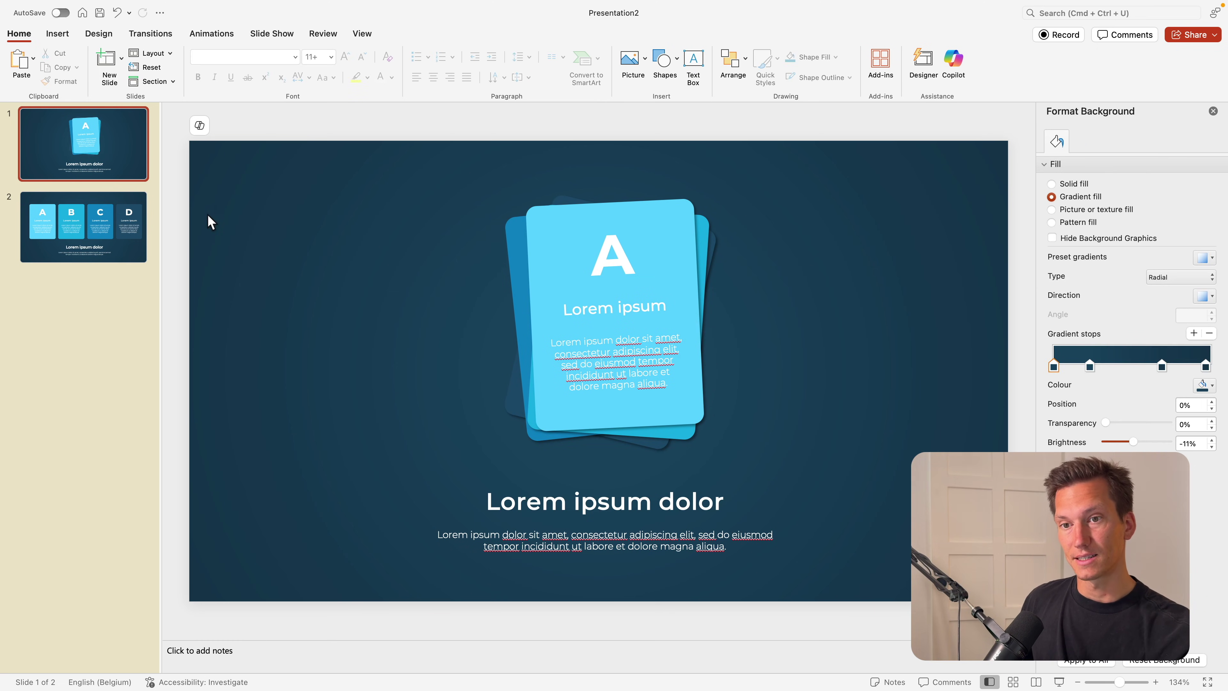
# Step: Duplicate the card deck slide and return to slide 1
pyautogui.rightClick(80, 146)
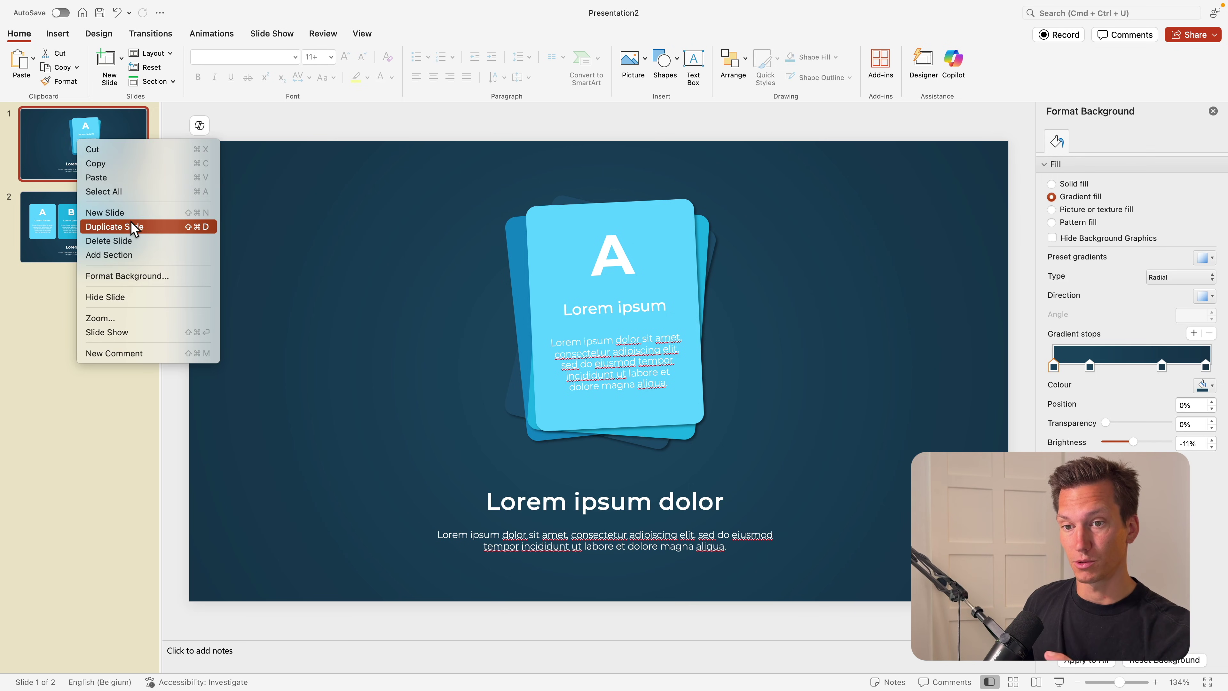
pyautogui.click(136, 229)
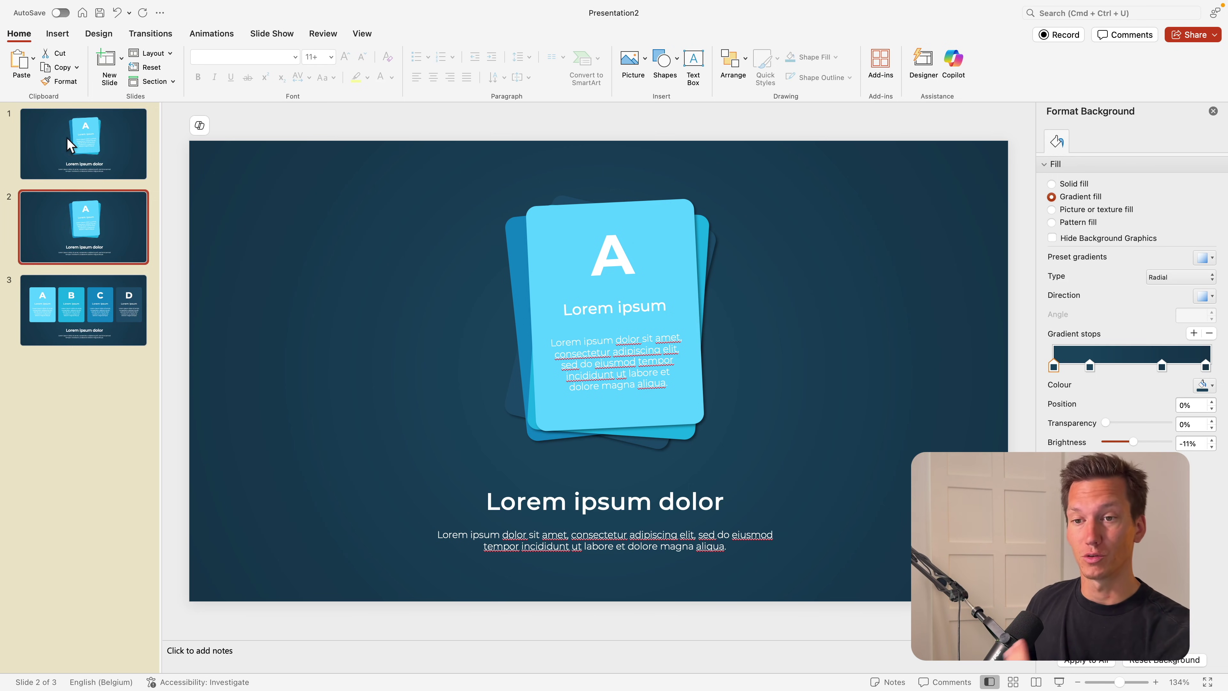
pyautogui.press('Up')
# Step: Move the whole card deck off the top of slide 1
pyautogui.scroll(-3, 570, 335)
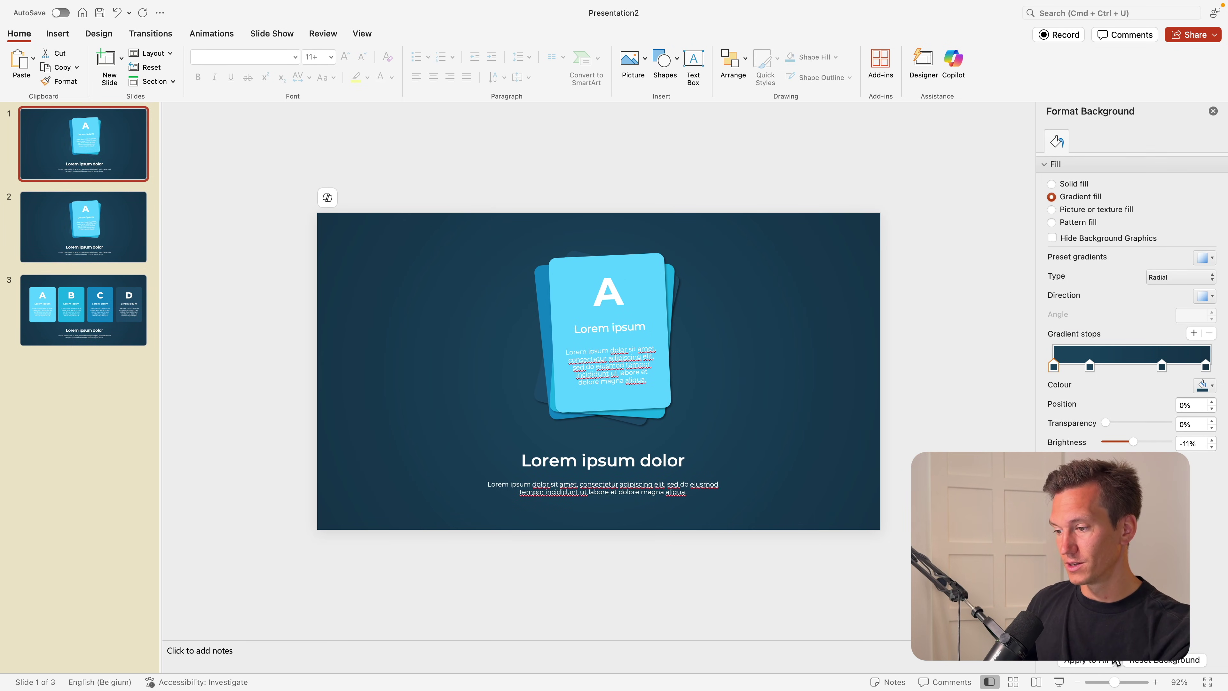
pyautogui.moveTo(1112, 680); pyautogui.dragTo(1109, 680)
pyautogui.moveTo(825, 200); pyautogui.dragTo(471, 447)
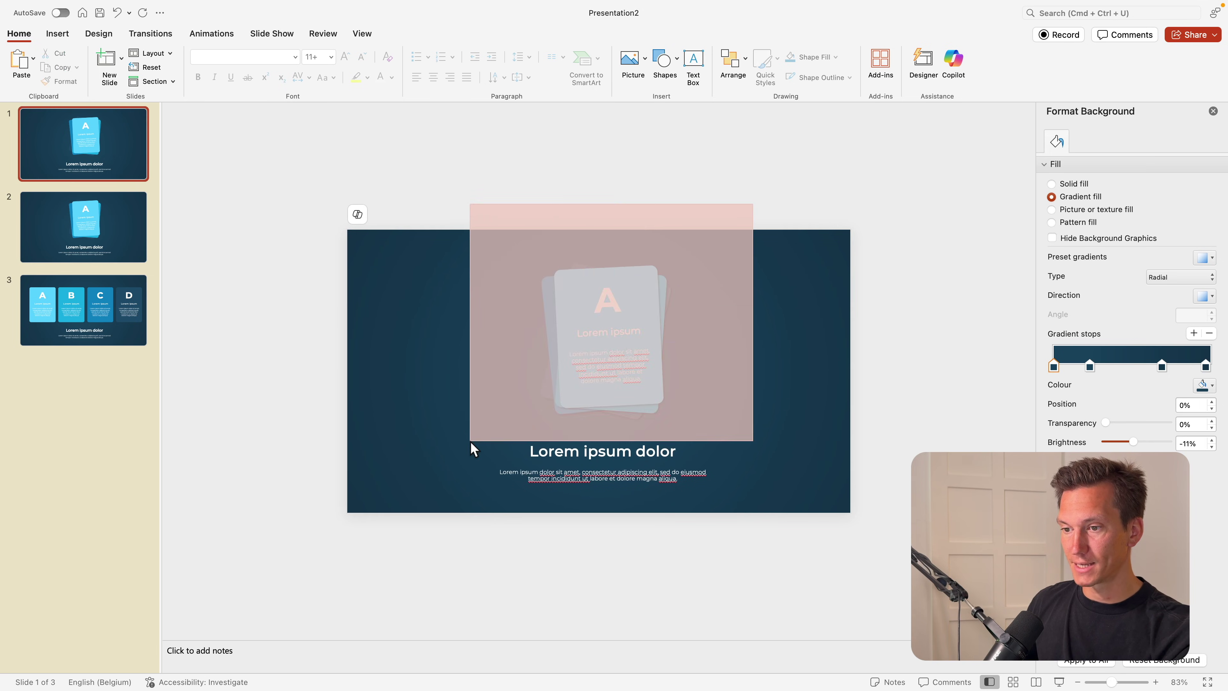
pyautogui.moveTo(646, 317); pyautogui.dragTo(647, 131)
pyautogui.scroll(-5, 628, 263)
pyautogui.moveTo(628, 264)
pyautogui.mouseDown()
pyautogui.moveTo(634, 241)
pyautogui.moveTo(619, 218)
pyautogui.moveTo(631, 269)
pyautogui.moveTo(619, 252)
pyautogui.mouseUp()
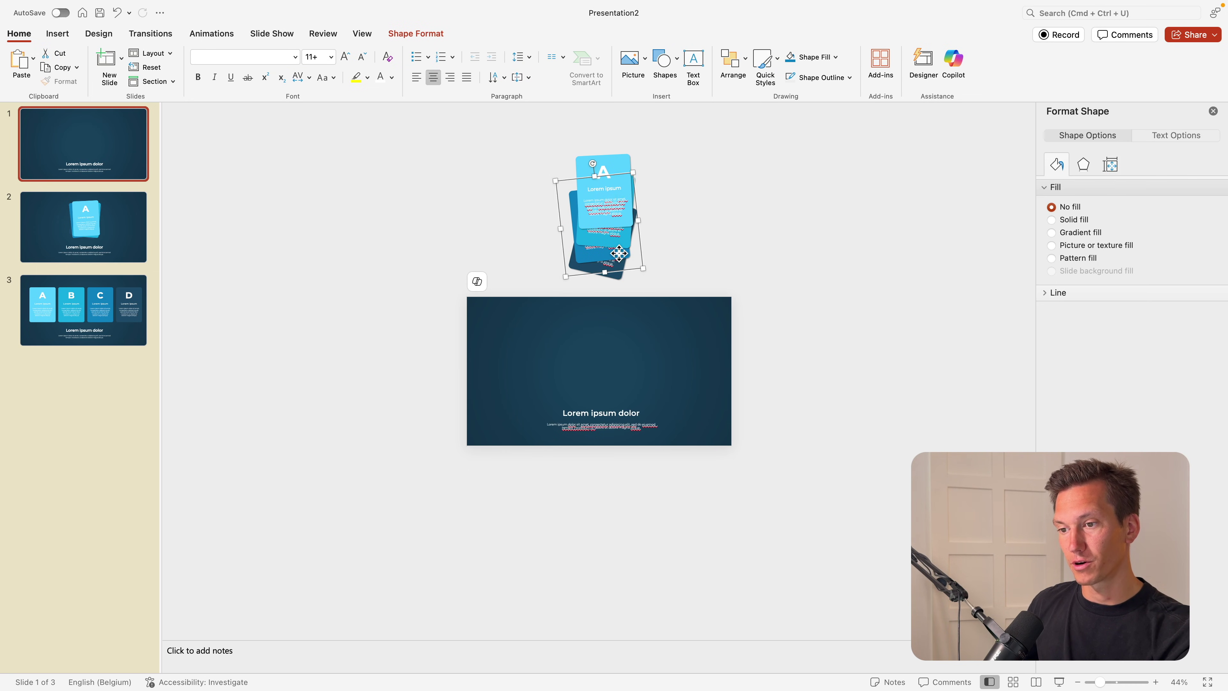
# Step: Move the "Lorem ipsum dolor" title below the slide
pyautogui.click(601, 413)
pyautogui.moveTo(601, 414); pyautogui.dragTo(639, 500)
pyautogui.click(693, 493)
pyautogui.scroll(5, 231, 173)
pyautogui.click(230, 173)
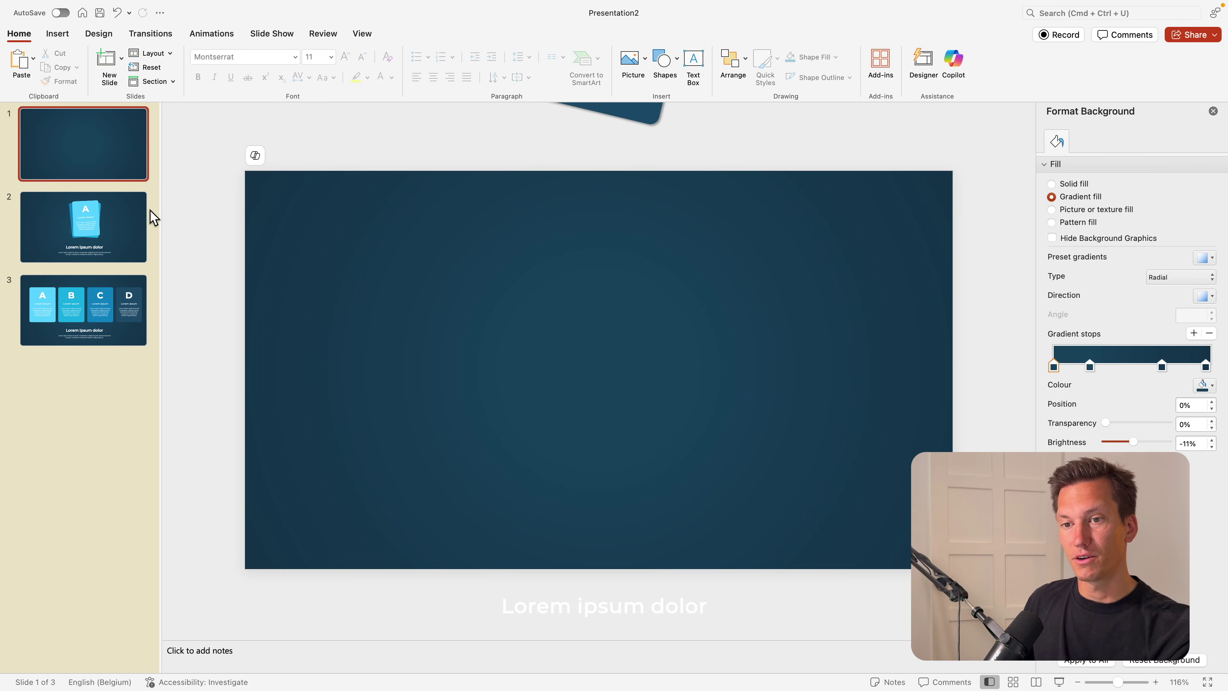
# Step: Widen the slide thumbnail pane and multi-select slides 3 and 2
pyautogui.moveTo(157, 217); pyautogui.dragTo(273, 228)
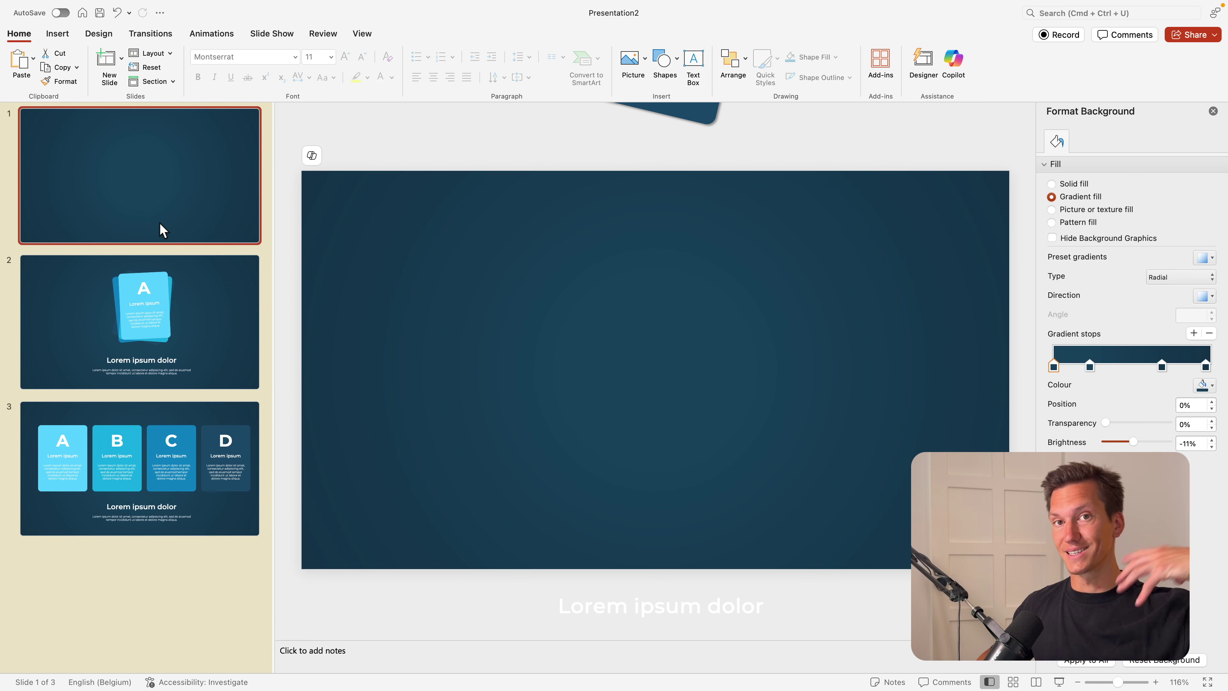
pyautogui.click(161, 323)
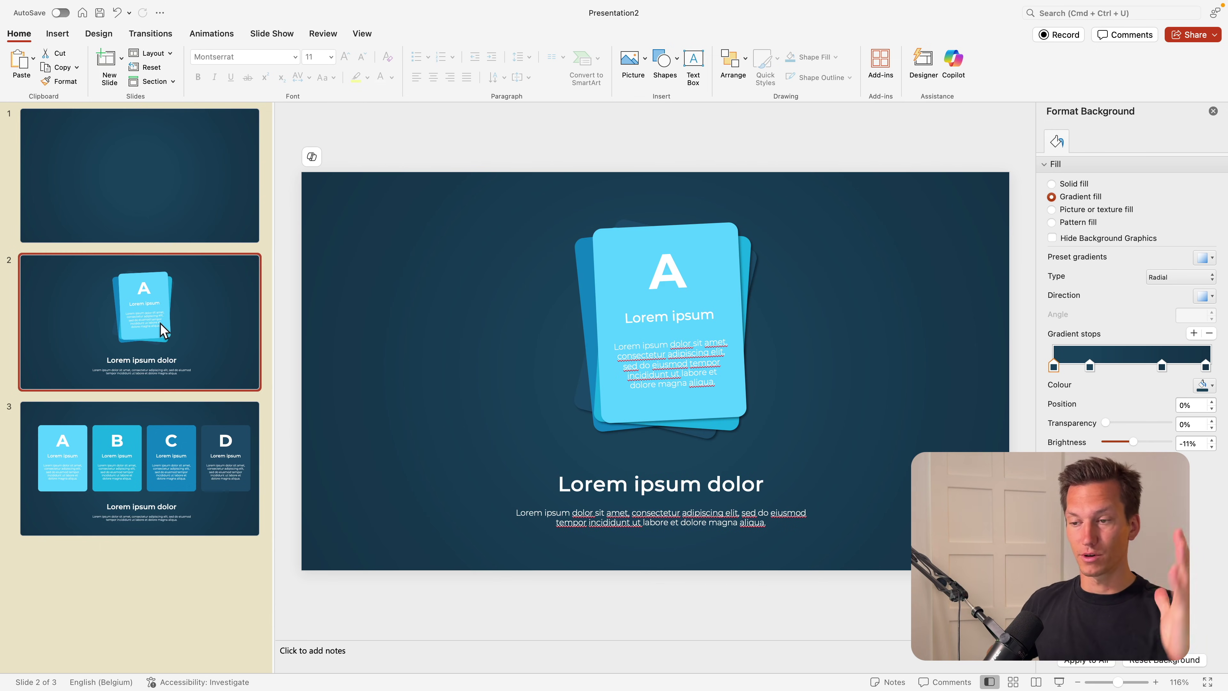
pyautogui.click(132, 464)
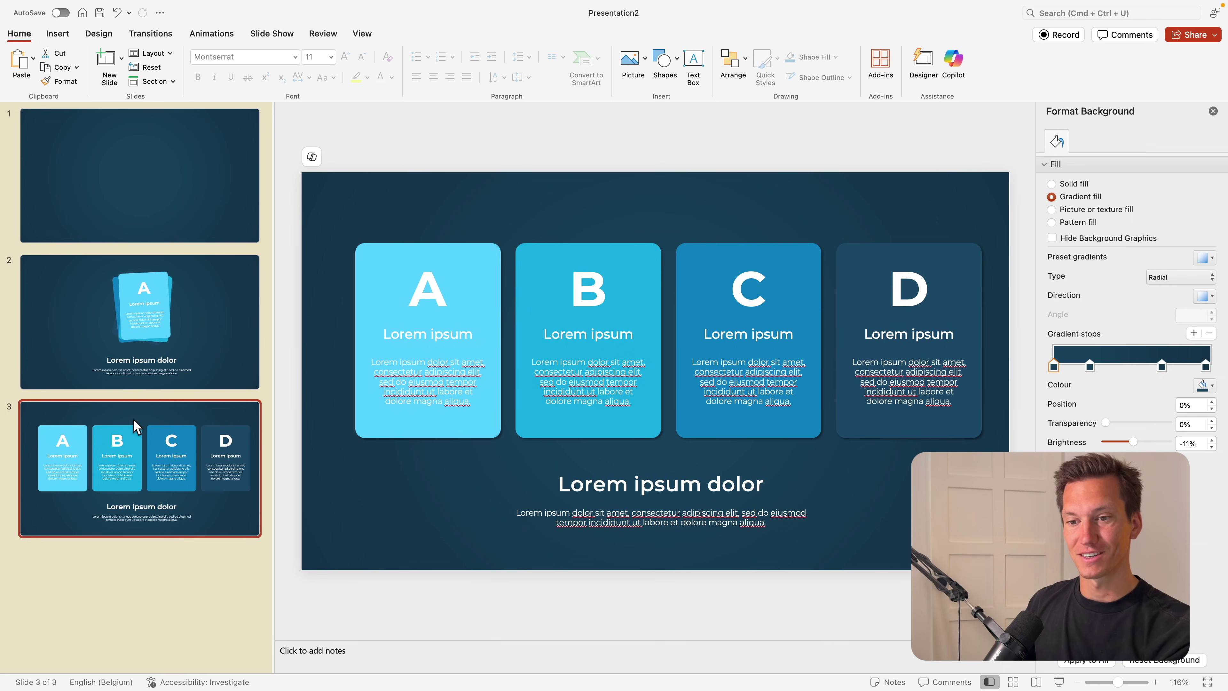
pyautogui.keyDown('shift'); pyautogui.click(159, 303); pyautogui.keyUp('shift')
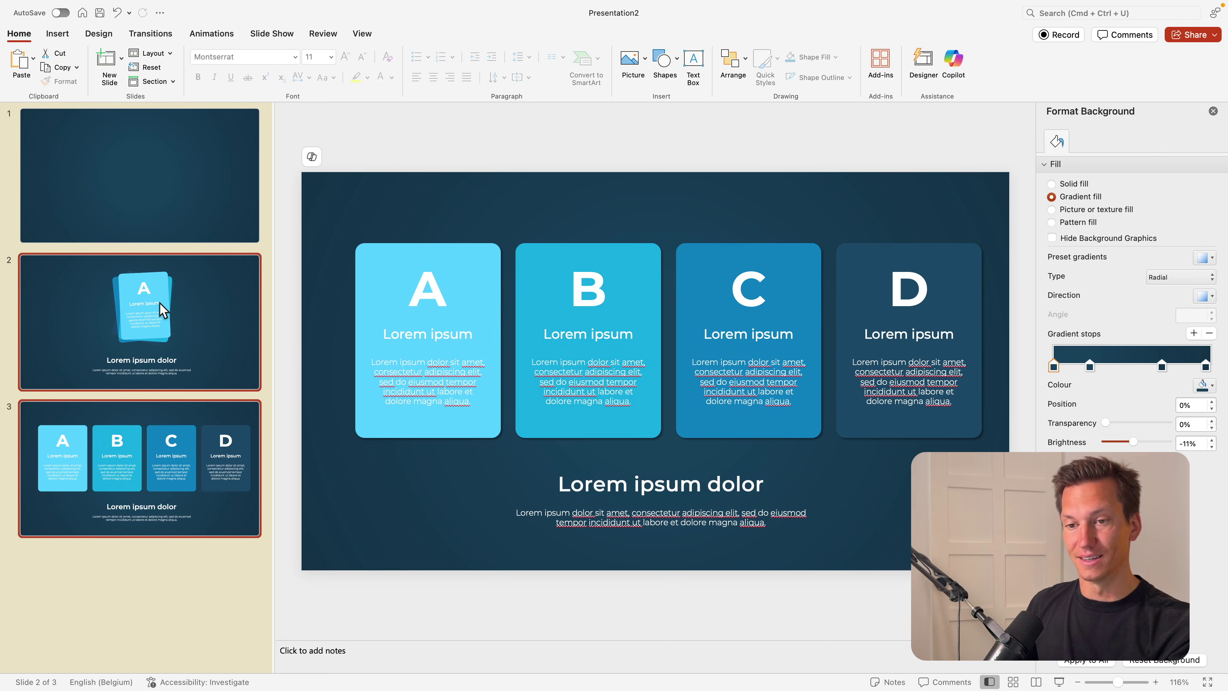
# Step: Apply the Morph transition to slides 2 and 3
pyautogui.click(157, 34)
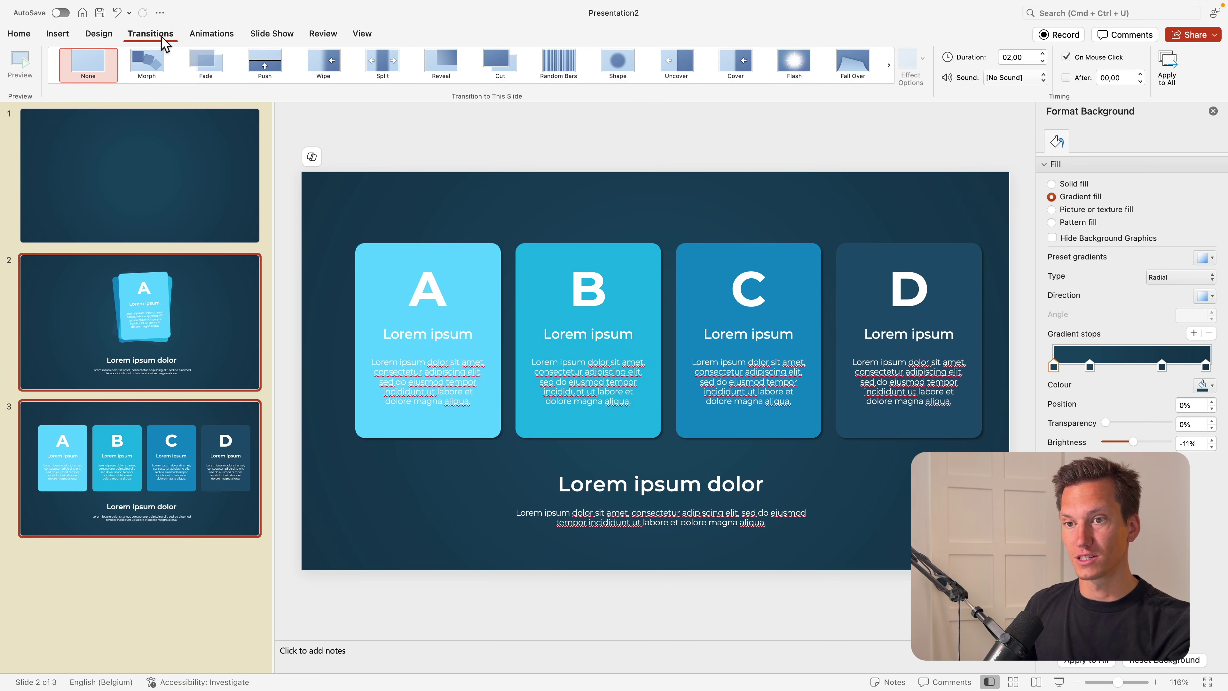
pyautogui.click(147, 61)
pyautogui.click(157, 469)
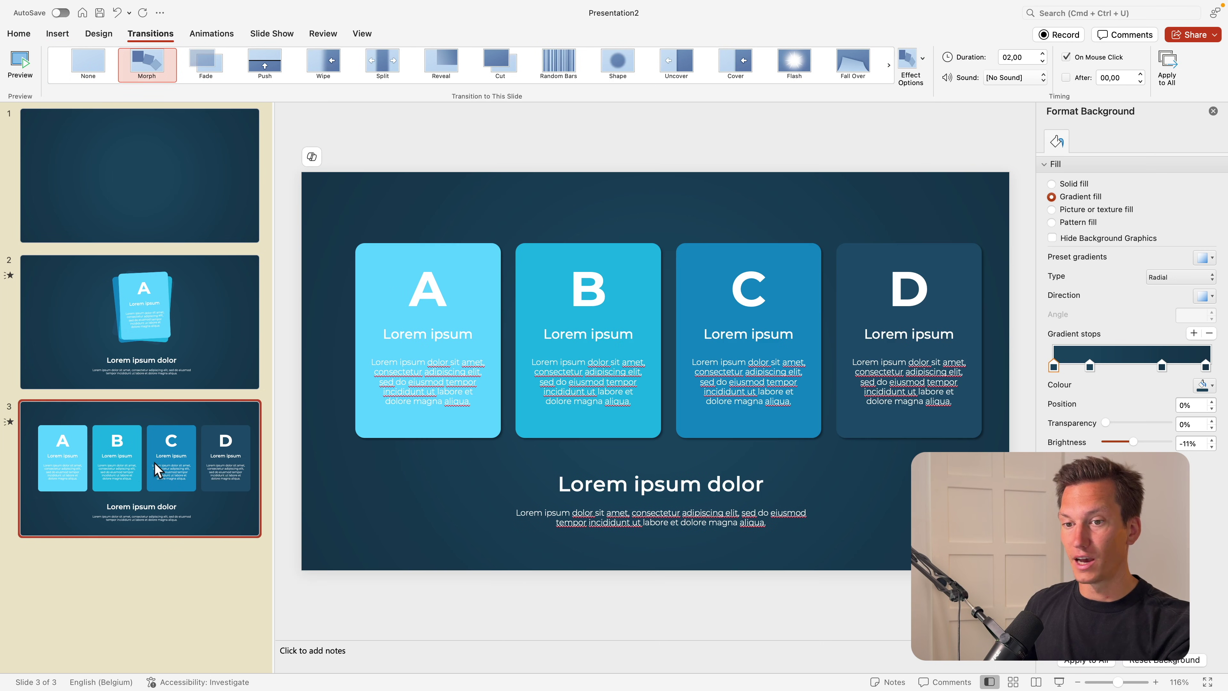
# Step: On slide 3, tilt card A and B counter-clockwise, C clockwise, raising C slightly
pyautogui.click(484, 250)
pyautogui.moveTo(428, 223); pyautogui.dragTo(404, 193)
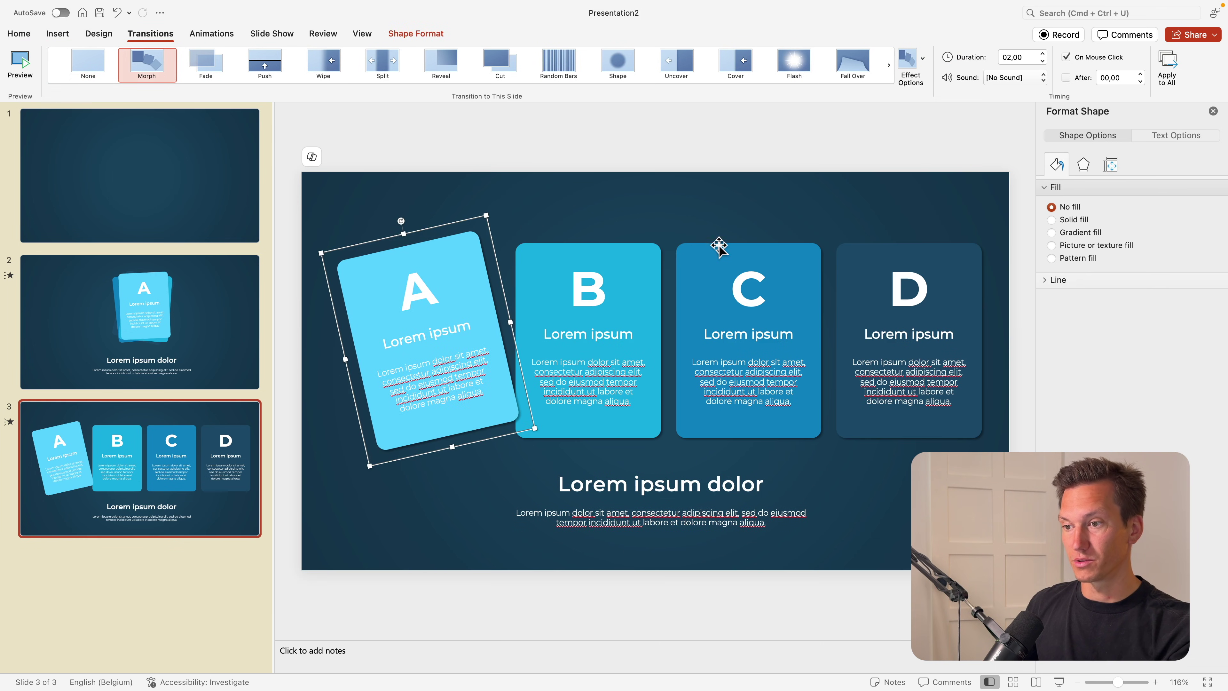
pyautogui.click(719, 246)
pyautogui.moveTo(748, 220); pyautogui.dragTo(785, 220)
pyautogui.click(652, 259)
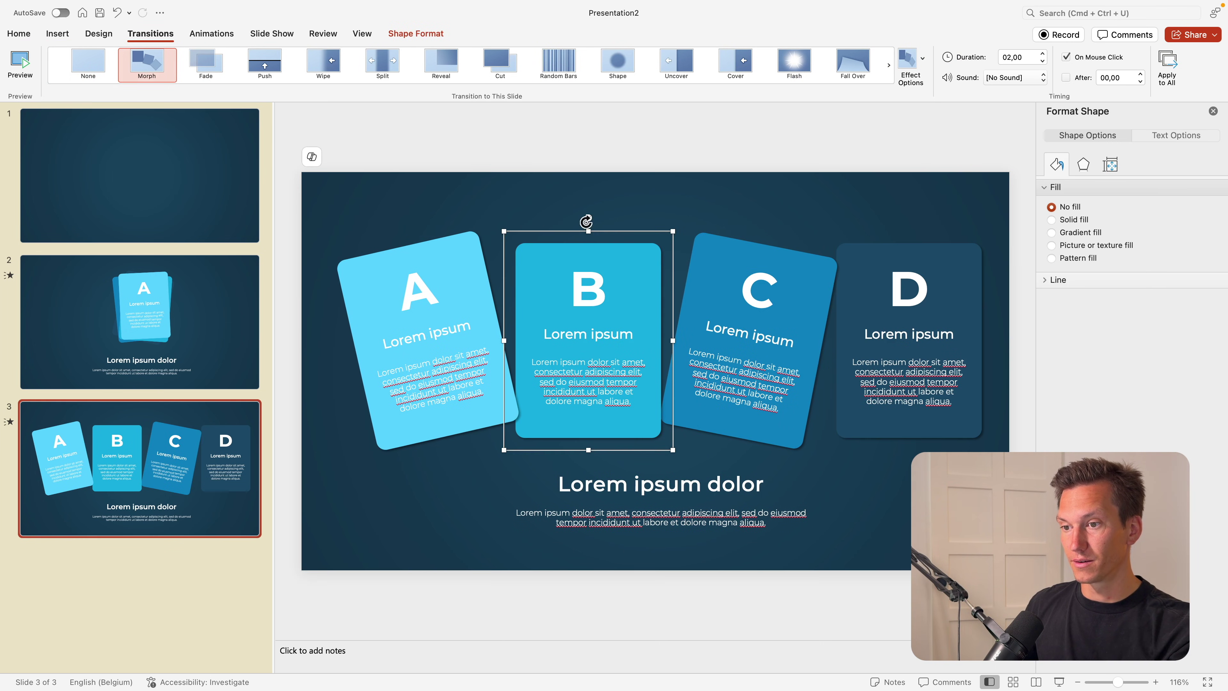
pyautogui.moveTo(586, 221); pyautogui.dragTo(572, 223)
pyautogui.moveTo(813, 276); pyautogui.dragTo(775, 246)
# Step: Tilt card D, then shift all four cards right and nudge card B into place
pyautogui.click(904, 248)
pyautogui.moveTo(904, 247); pyautogui.dragTo(892, 254)
pyautogui.keyDown('shift'); pyautogui.click(720, 264); pyautogui.keyUp('shift')
pyautogui.keyDown('shift'); pyautogui.click(565, 252); pyautogui.keyUp('shift')
pyautogui.keyDown('shift'); pyautogui.click(445, 271); pyautogui.keyUp('shift')
pyautogui.moveTo(445, 271); pyautogui.dragTo(465, 276)
pyautogui.moveTo(627, 242); pyautogui.dragTo(632, 238)
pyautogui.click(770, 200)
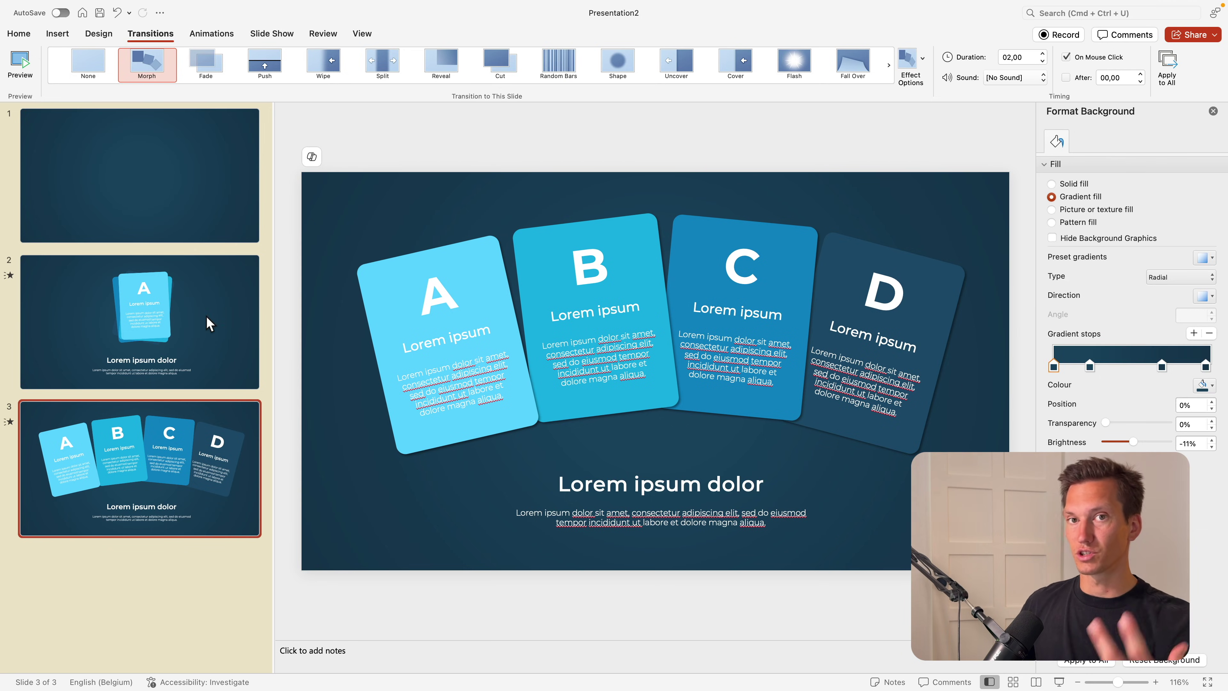
# Step: Select slide 1's thumbnail
pyautogui.click(186, 197)
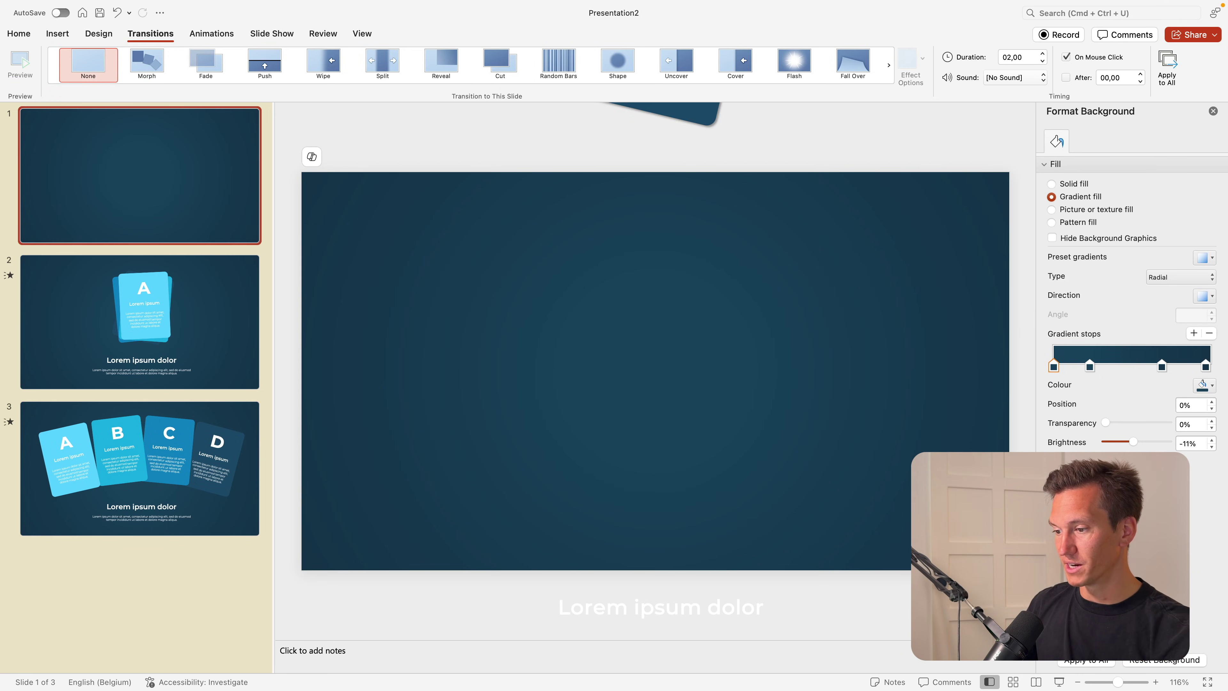